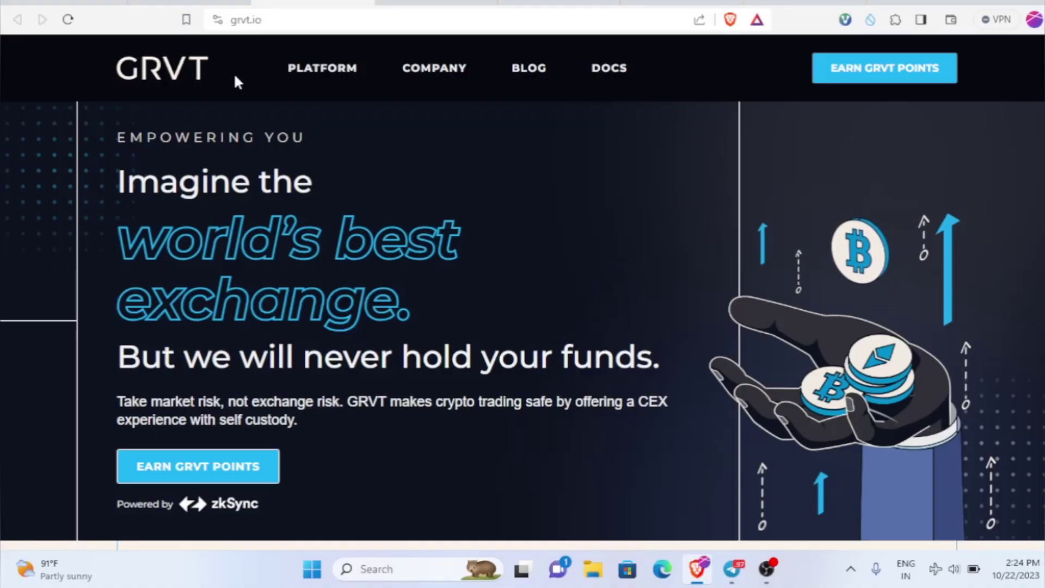
Step: Switch to zkSync's X post about GRVT and highlight its description of GRVT
{"action": "key", "text": "ctrl+Tab"}
{"action": "left_click_drag", "start_coordinate": [541, 178], "coordinate": [453, 233]}
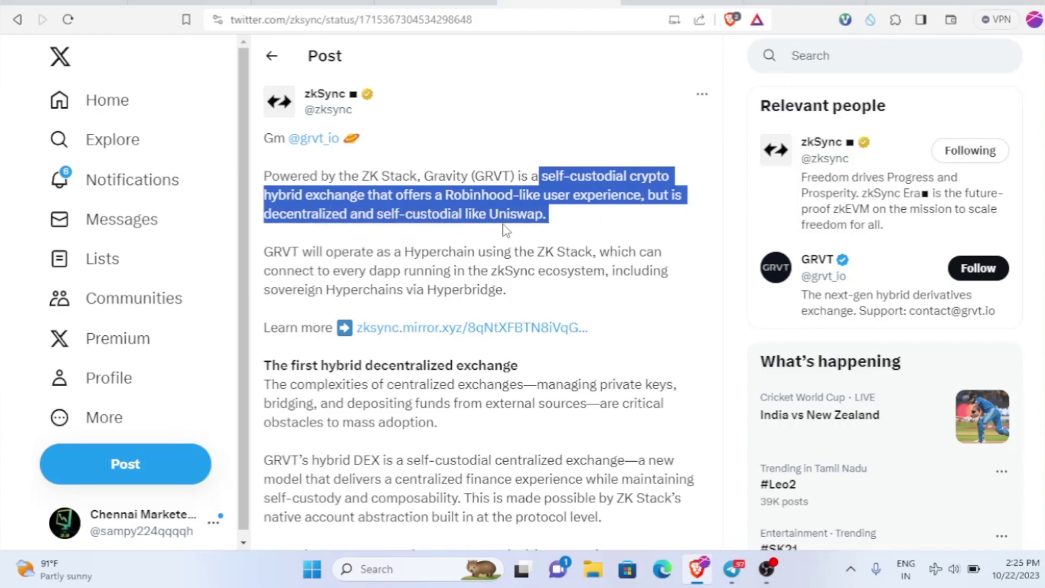
{"action": "left_click", "coordinate": [606, 227]}
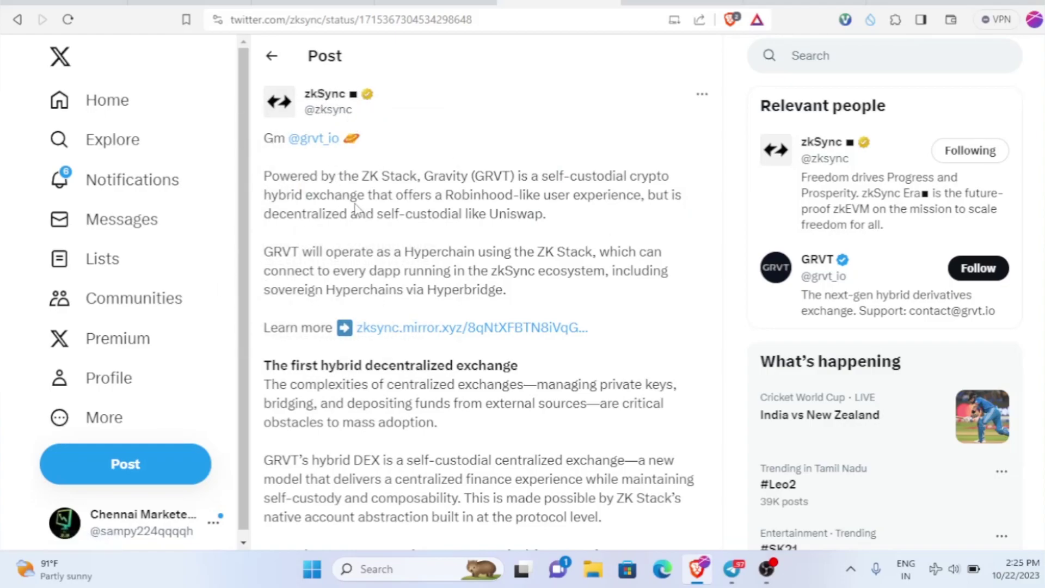
Step: Bring up the Telegram channel and highlight the $7.1M funding figure
{"action": "scroll", "coordinate": [545, 327], "scroll_direction": "down", "scroll_amount": 1}
{"action": "left_click", "coordinate": [732, 569]}
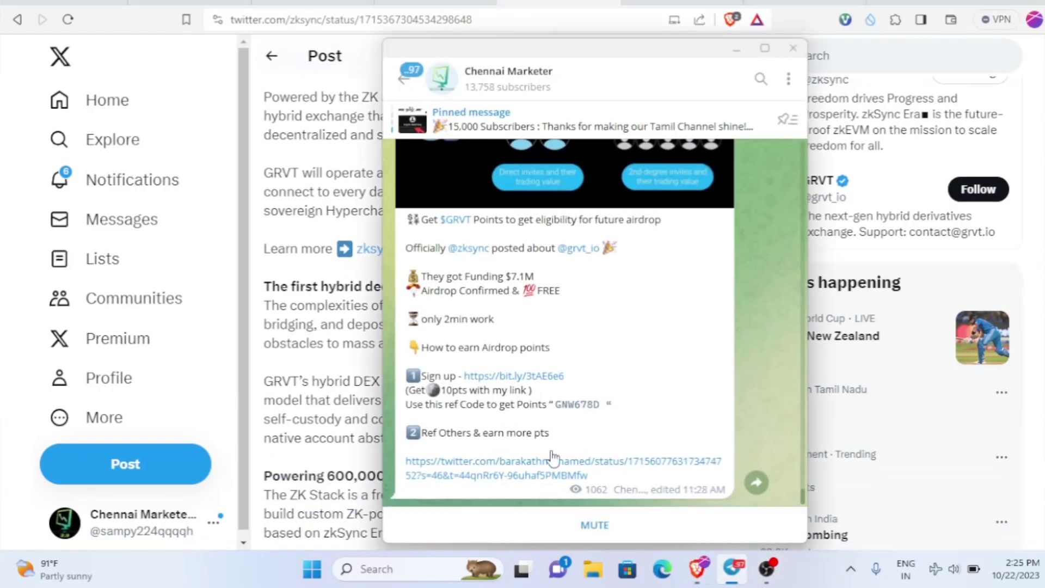
{"action": "left_click_drag", "start_coordinate": [501, 280], "coordinate": [535, 279]}
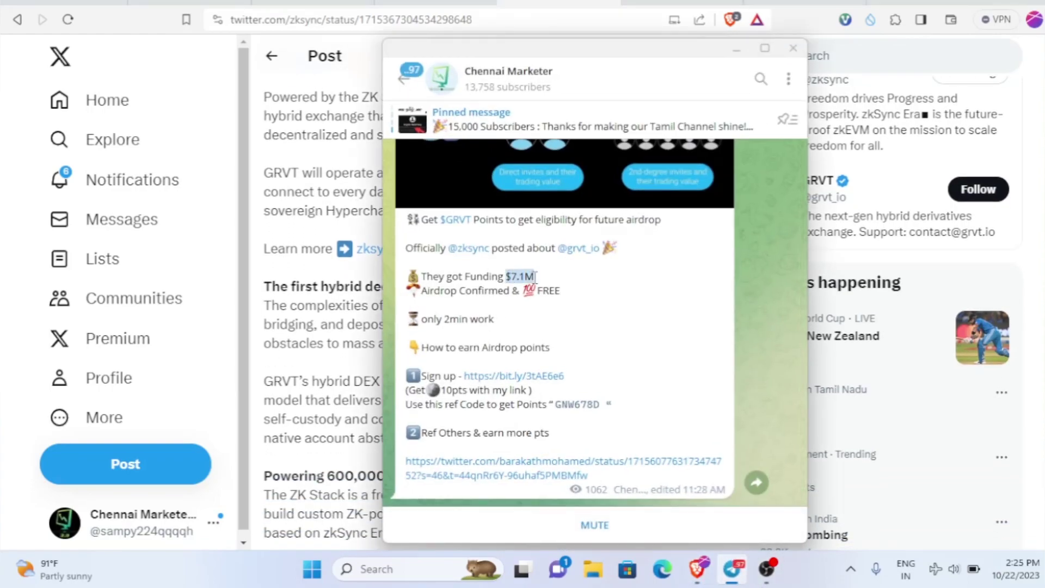
{"action": "left_click", "coordinate": [556, 332]}
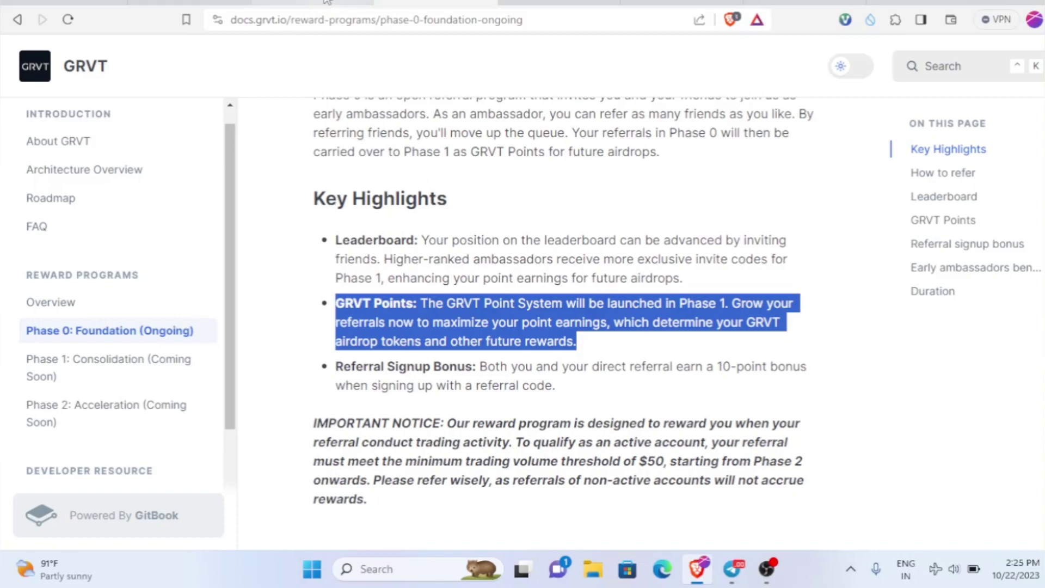
Step: Switch to the YouTube channel's videos tab
{"action": "left_click", "coordinate": [76, 3]}
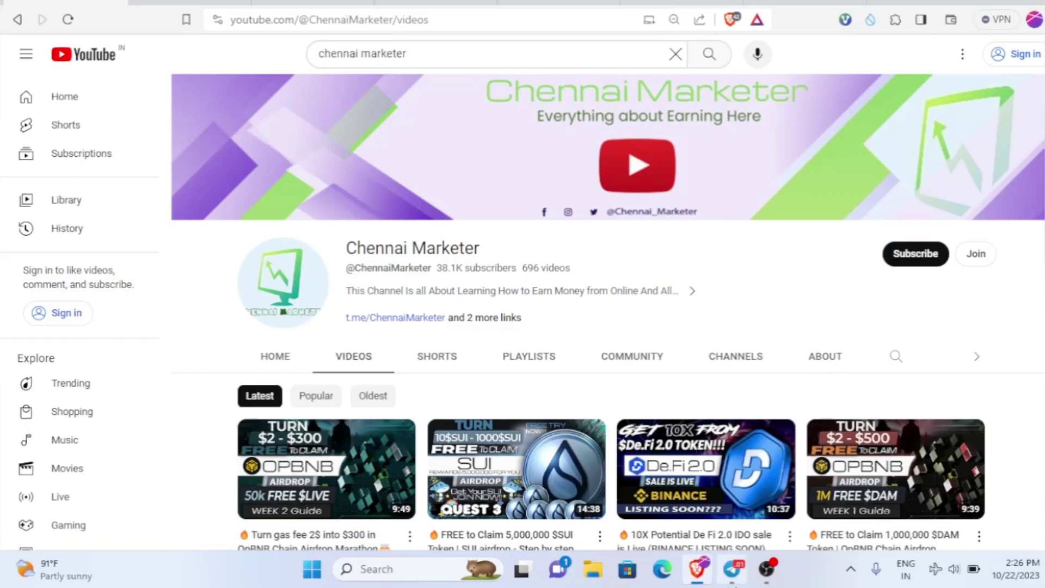
Step: Bring the Telegram channel back up and scroll through its posts
{"action": "left_click", "coordinate": [747, 576]}
{"action": "scroll", "coordinate": [545, 327], "scroll_direction": "up", "scroll_amount": 10}
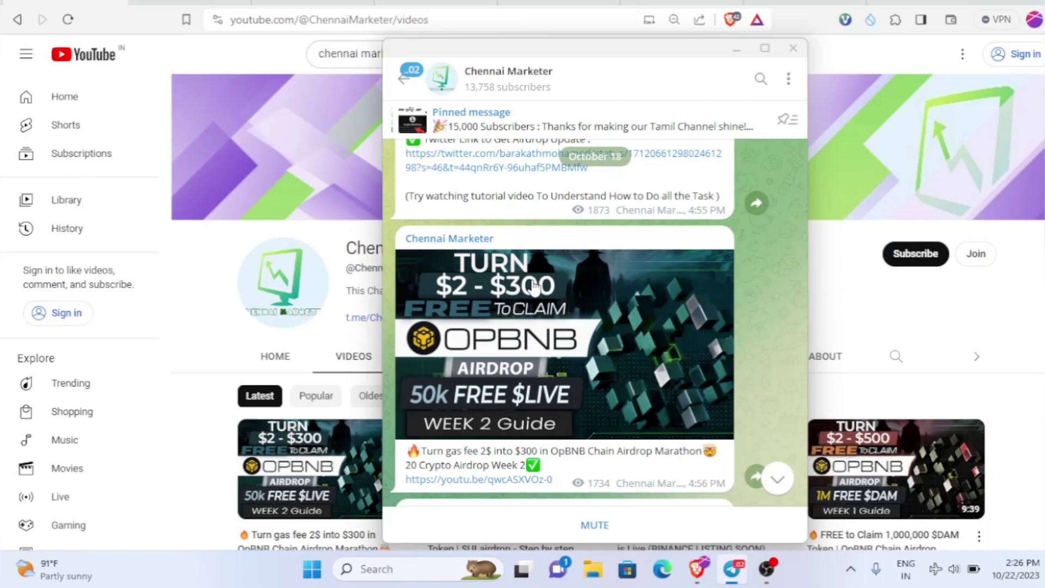
{"action": "scroll", "coordinate": [533, 287], "scroll_direction": "down", "scroll_amount": 3}
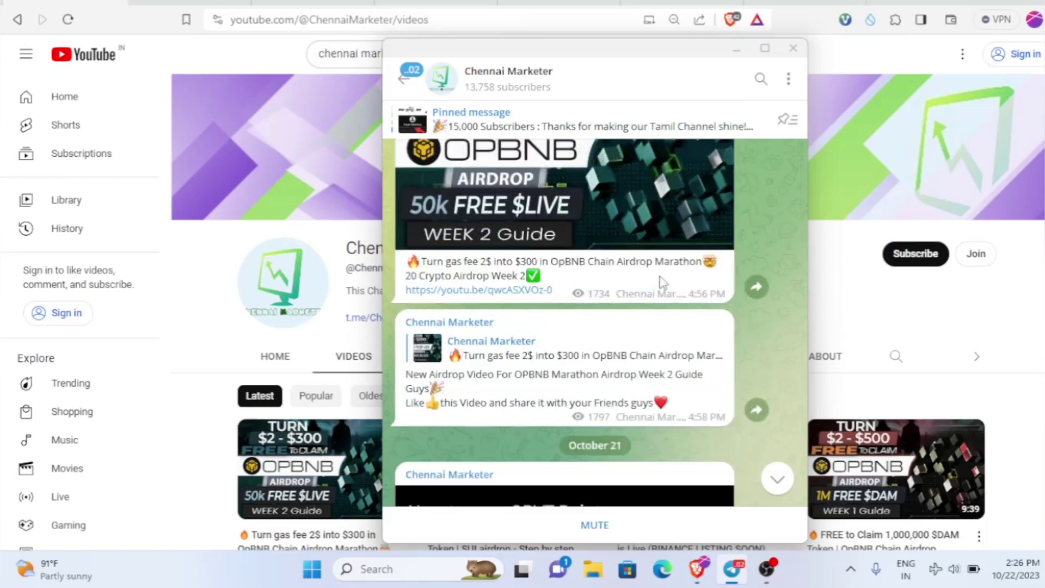
{"action": "scroll", "coordinate": [617, 196], "scroll_direction": "down", "scroll_amount": 1}
{"action": "scroll", "coordinate": [614, 204], "scroll_direction": "down", "scroll_amount": 3}
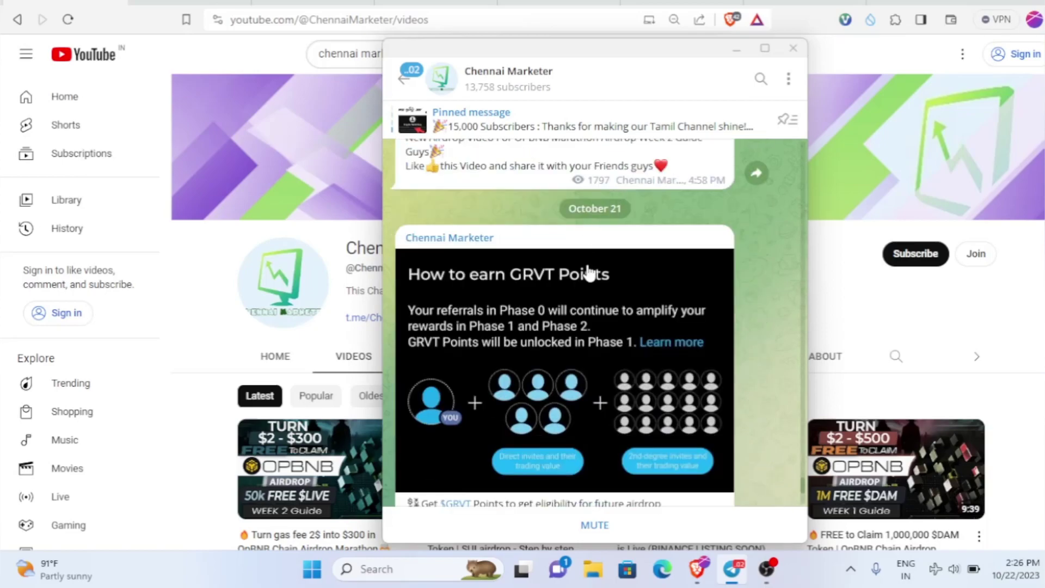
{"action": "scroll", "coordinate": [599, 245], "scroll_direction": "down", "scroll_amount": 3}
{"action": "scroll", "coordinate": [561, 381], "scroll_direction": "down", "scroll_amount": 3}
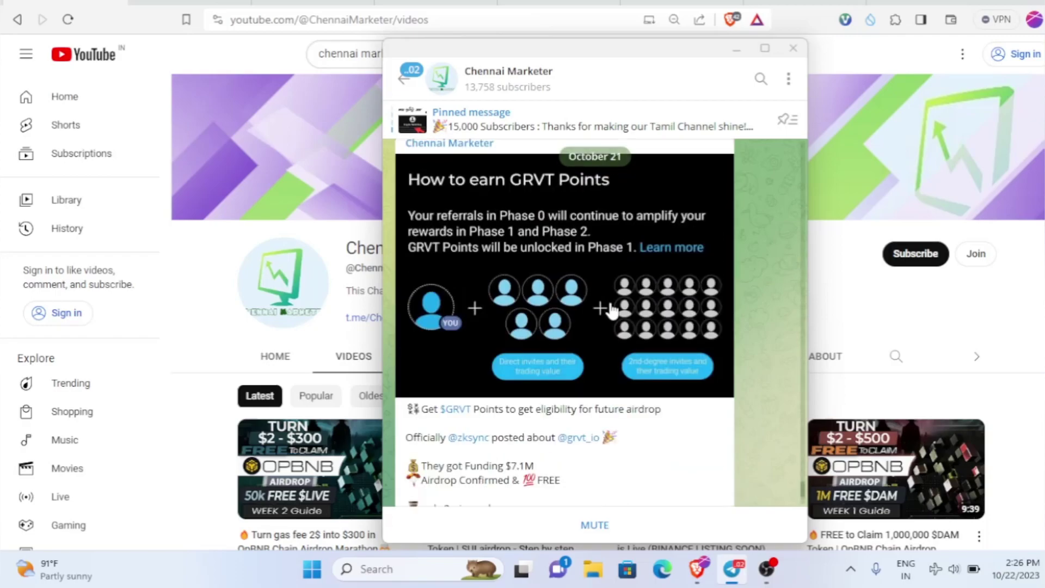
Step: Find the 'How to earn GRVT Points' post and open its bit.ly sign-up link
{"action": "scroll", "coordinate": [612, 314], "scroll_direction": "up", "scroll_amount": 4}
{"action": "scroll", "coordinate": [453, 361], "scroll_direction": "up", "scroll_amount": 2}
{"action": "scroll", "coordinate": [497, 342], "scroll_direction": "down", "scroll_amount": 7}
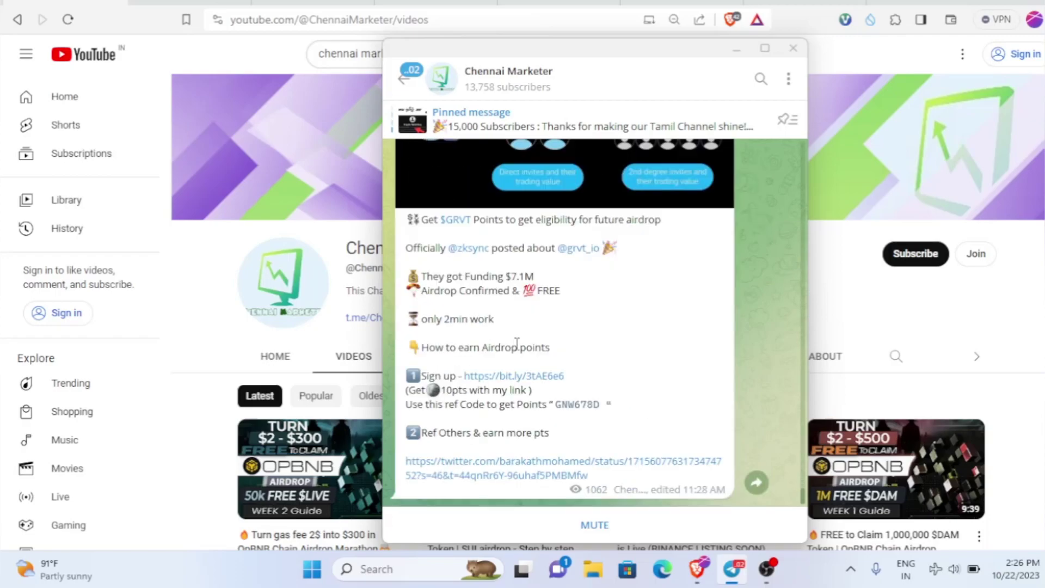
{"action": "scroll", "coordinate": [518, 345], "scroll_direction": "up", "scroll_amount": 3}
{"action": "scroll", "coordinate": [609, 395], "scroll_direction": "down", "scroll_amount": 3}
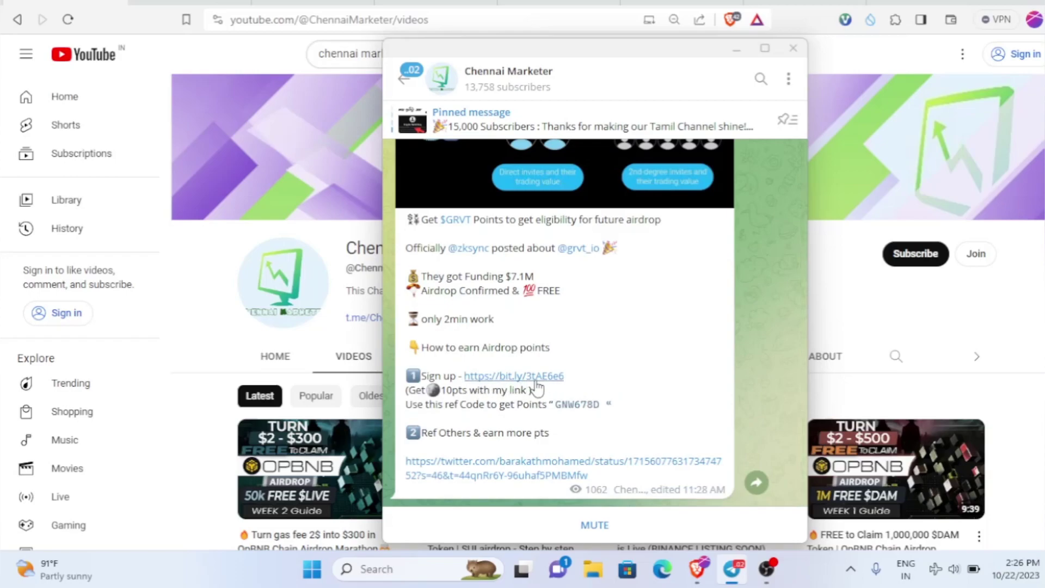
{"action": "scroll", "coordinate": [702, 332], "scroll_direction": "up", "scroll_amount": 5}
{"action": "scroll", "coordinate": [583, 285], "scroll_direction": "down", "scroll_amount": 5}
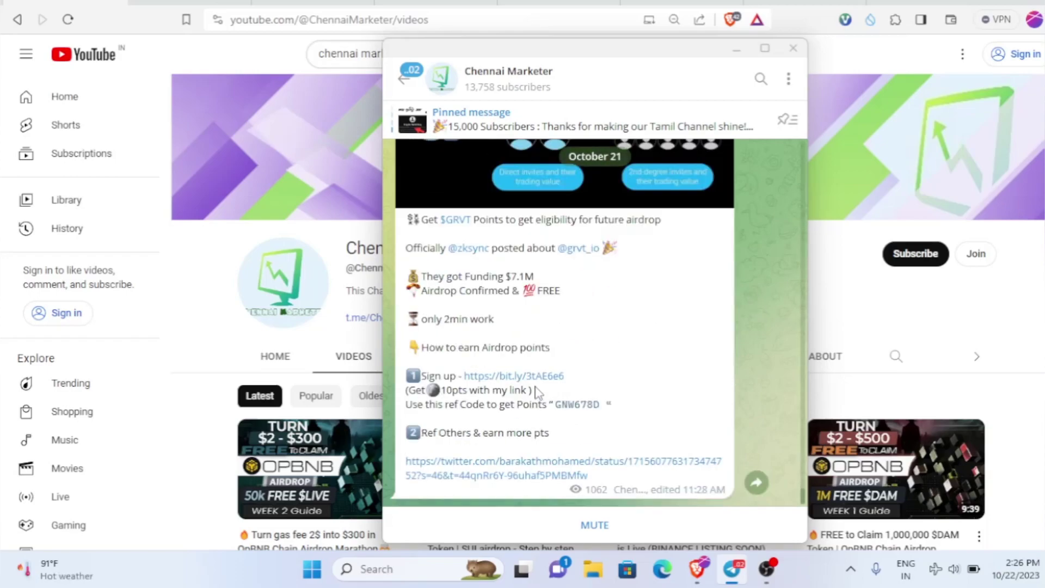
{"action": "left_click", "coordinate": [514, 376]}
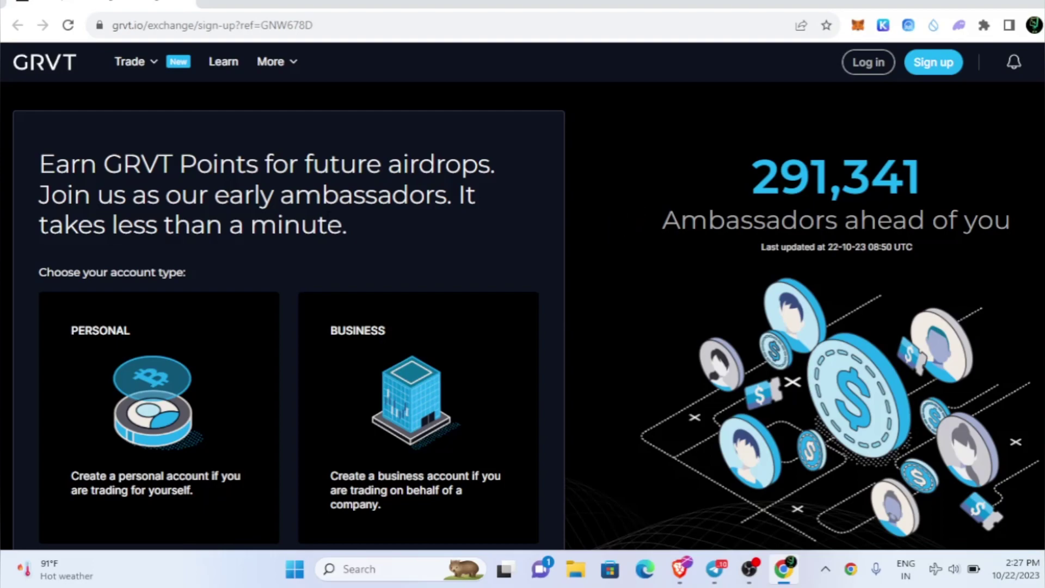
Step: Choose the Personal account type and enter the e-mail address
{"action": "scroll", "coordinate": [326, 226], "scroll_direction": "down", "scroll_amount": 1}
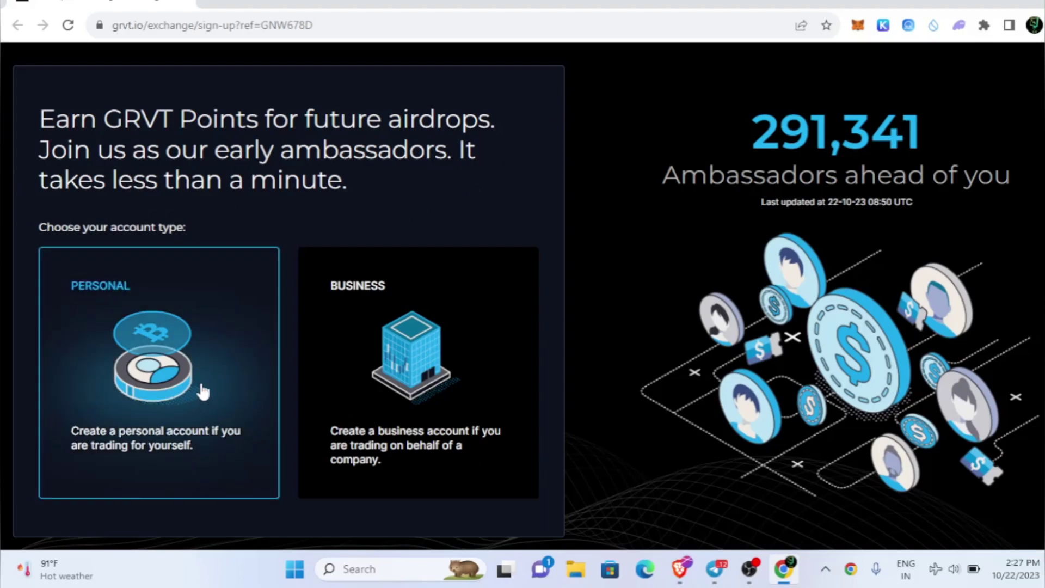
{"action": "left_click", "coordinate": [200, 388]}
{"action": "left_click", "coordinate": [299, 325]}
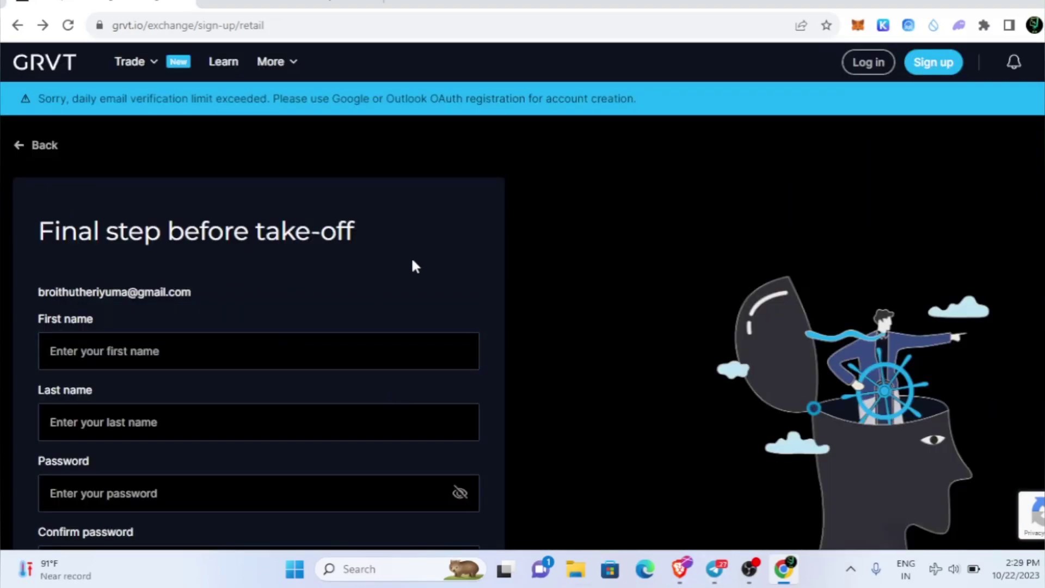
Step: Enter first name, last name, password and its confirmation, and accept the user agreement
{"action": "scroll", "coordinate": [429, 255], "scroll_direction": "down", "scroll_amount": 2}
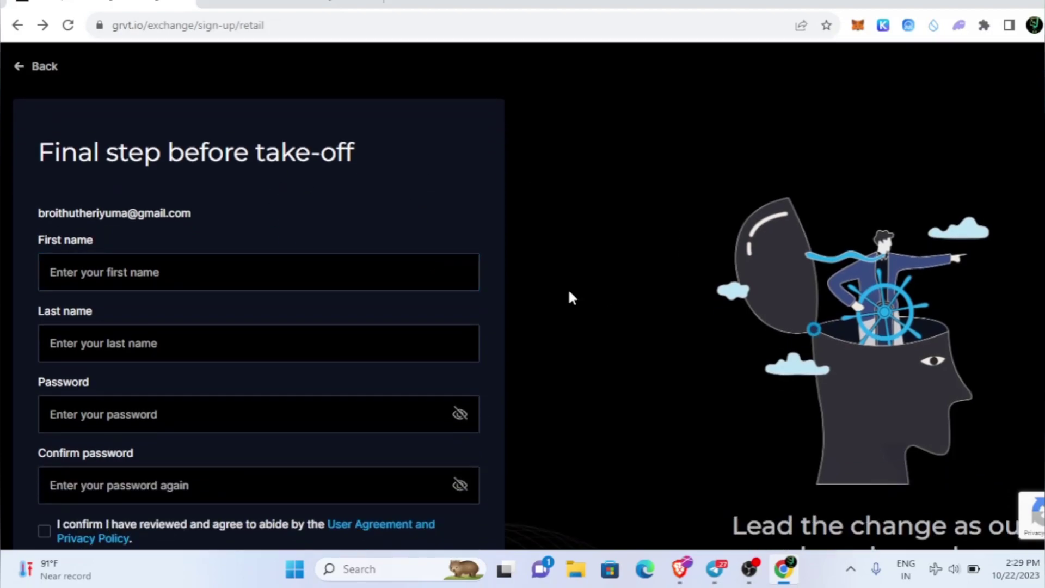
{"action": "scroll", "coordinate": [547, 290], "scroll_direction": "down", "scroll_amount": 1}
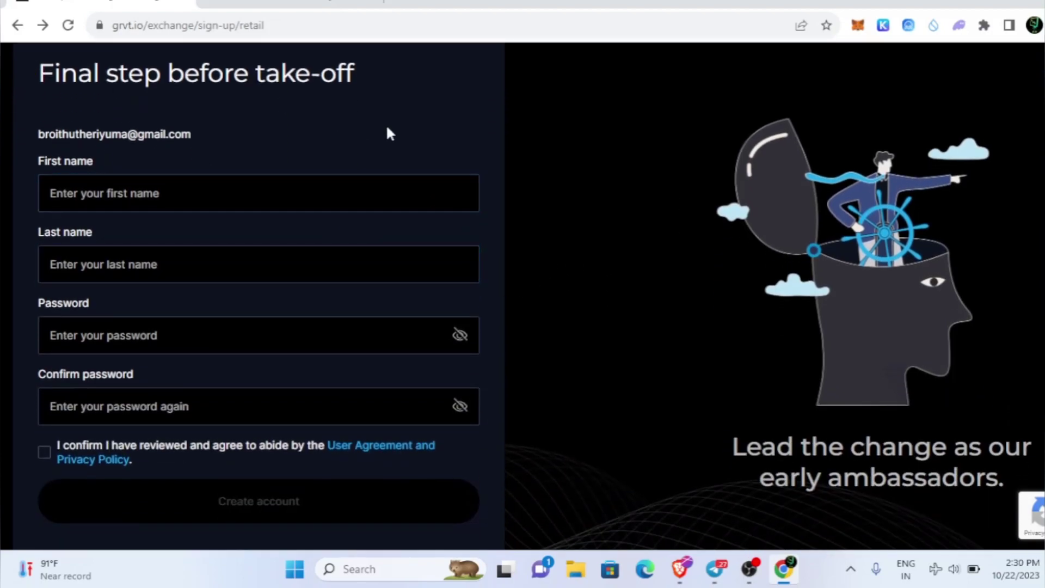
{"action": "left_click", "coordinate": [164, 193]}
{"action": "left_click", "coordinate": [100, 275]}
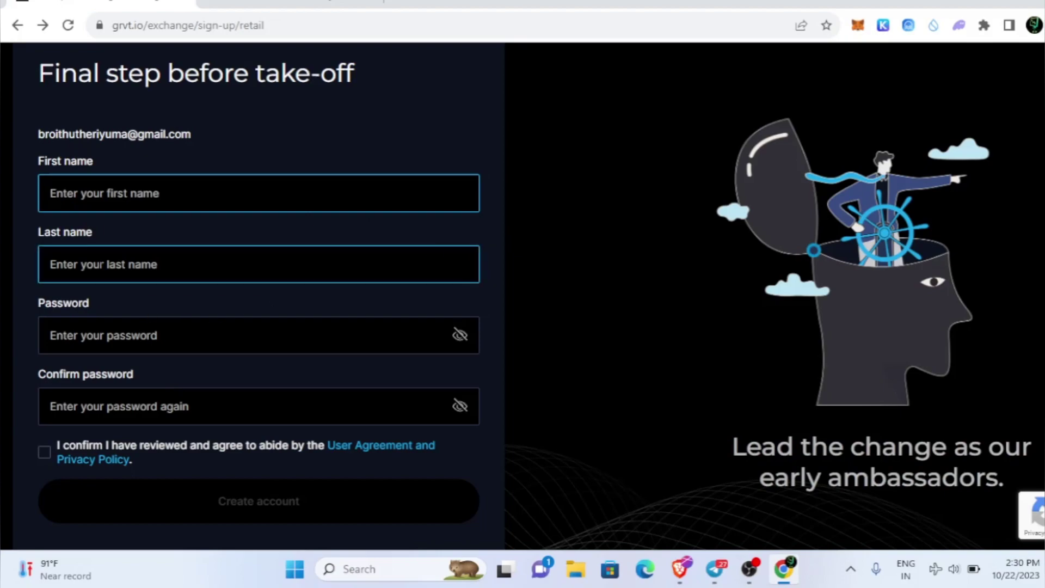
{"action": "scroll", "coordinate": [150, 299], "scroll_direction": "down", "scroll_amount": 1}
{"action": "left_click", "coordinate": [151, 300]}
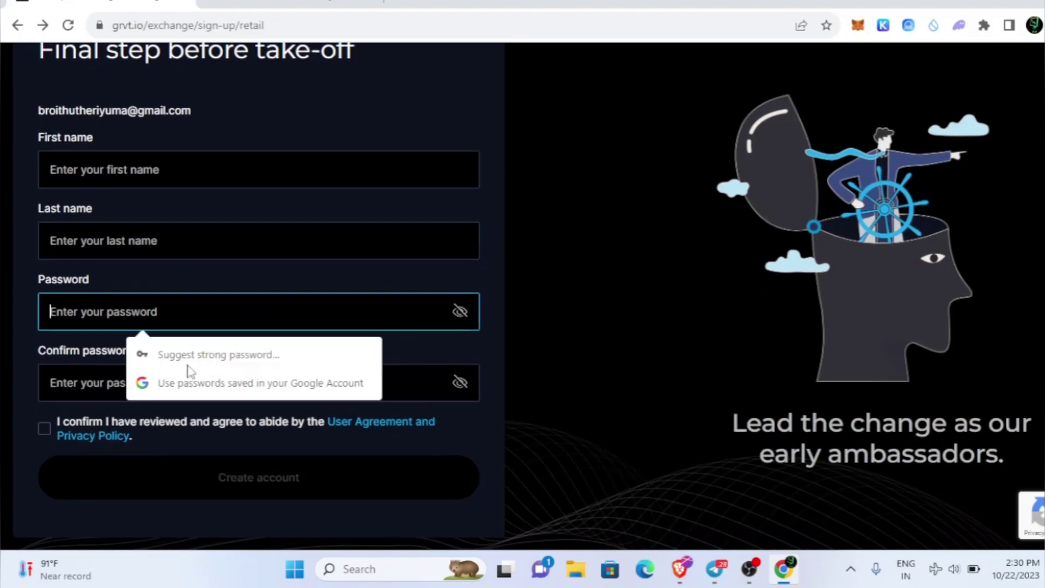
{"action": "left_click", "coordinate": [195, 399]}
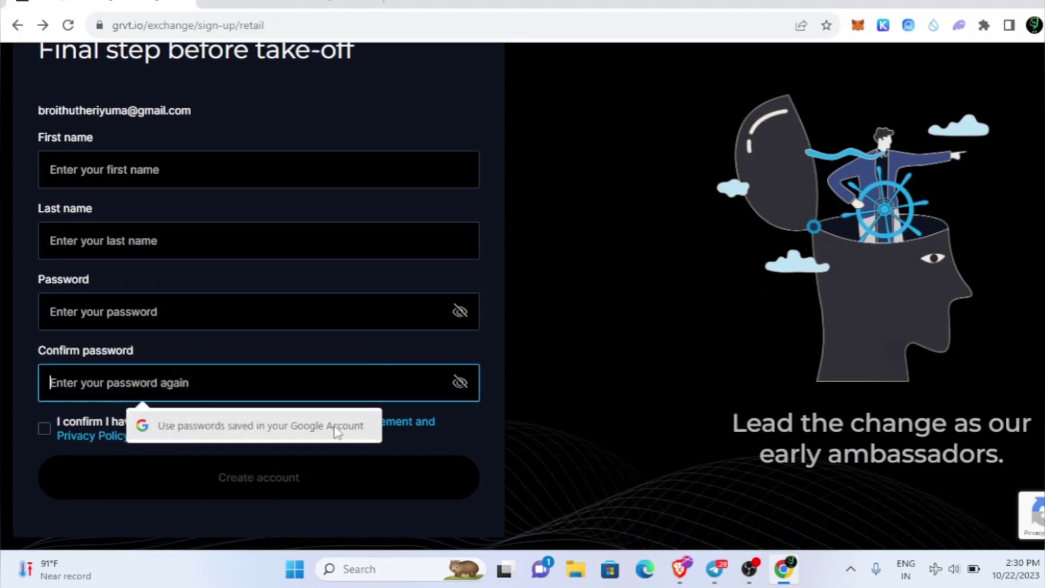
{"action": "left_click", "coordinate": [45, 429]}
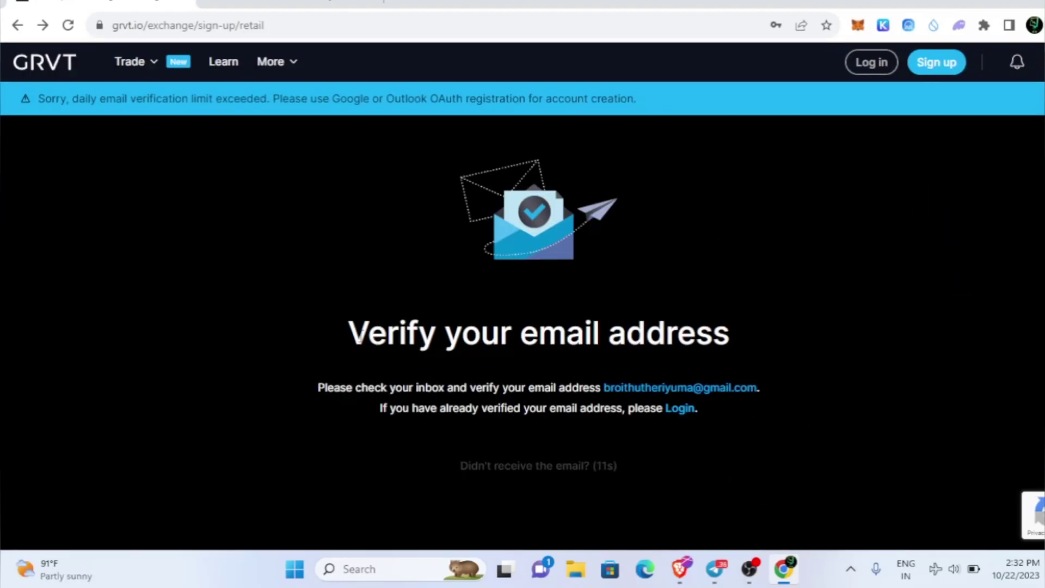
Step: Note the 'Verify your email address' screen, then check the Gmail inbox for the verification email
{"action": "left_click_drag", "start_coordinate": [362, 335], "coordinate": [797, 353]}
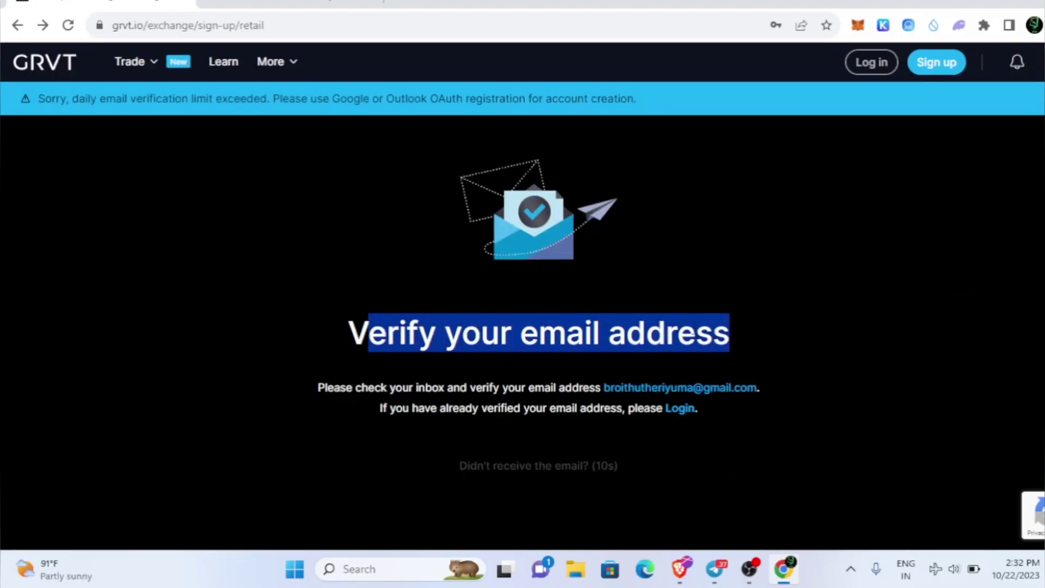
{"action": "left_click", "coordinate": [797, 352]}
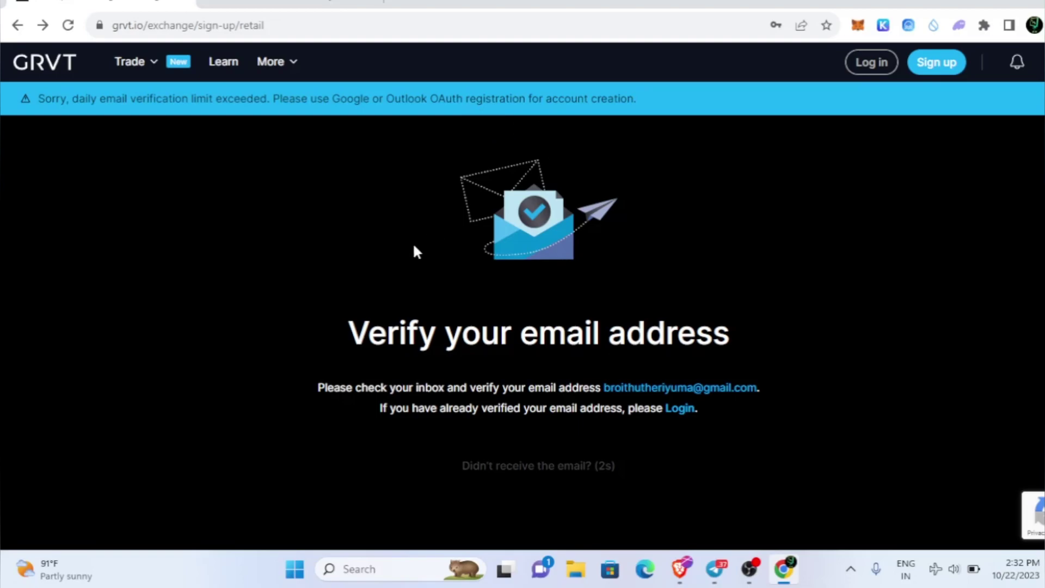
{"action": "left_click", "coordinate": [291, 4]}
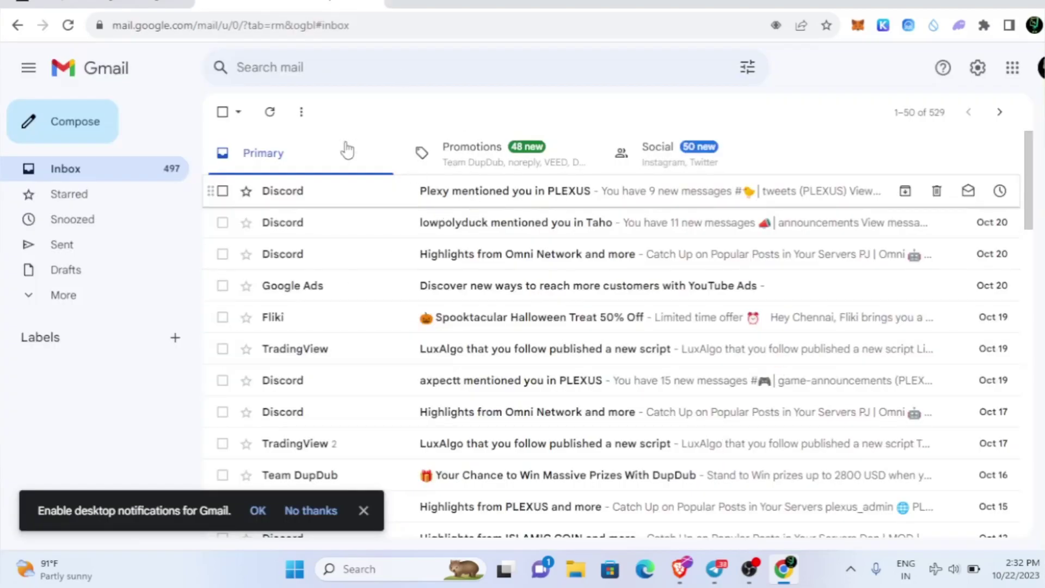
Step: Return to GRVT sign-up, choose Personal again and dismiss the email-limit notice
{"action": "left_click", "coordinate": [98, 4]}
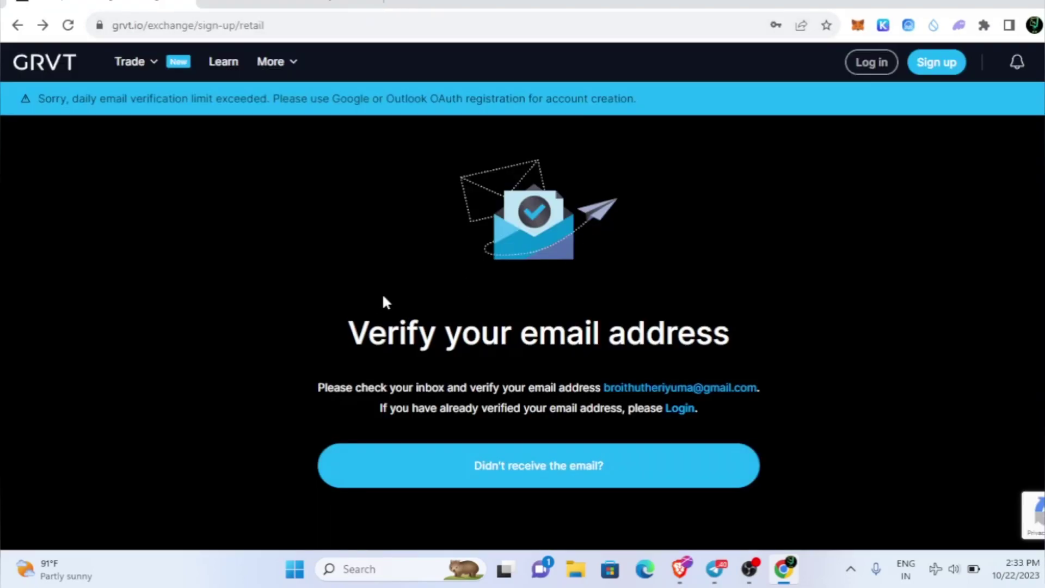
{"action": "key", "text": "alt+Left"}
{"action": "scroll", "coordinate": [508, 325], "scroll_direction": "down", "scroll_amount": 1}
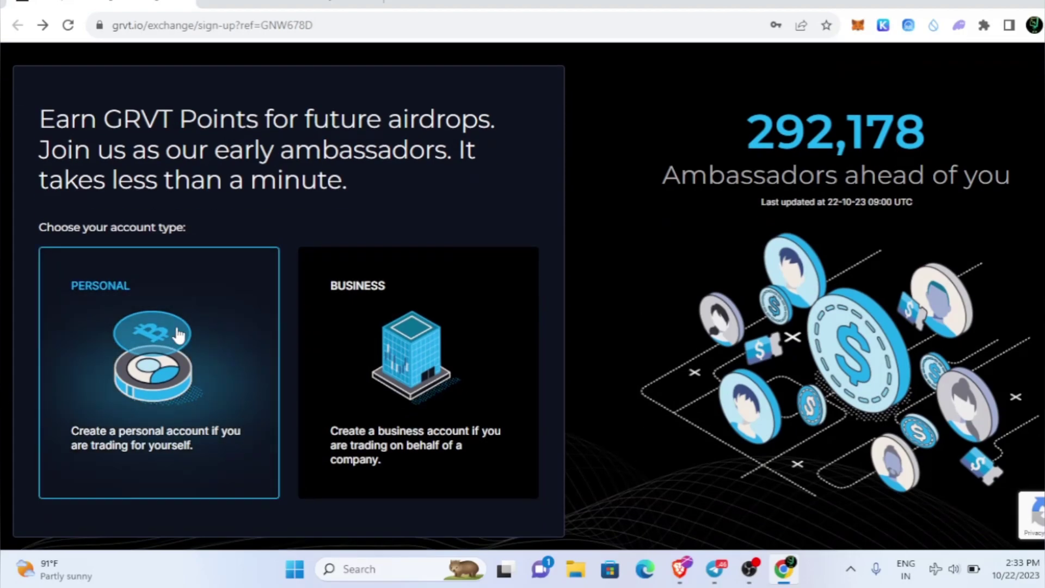
{"action": "left_click", "coordinate": [163, 329]}
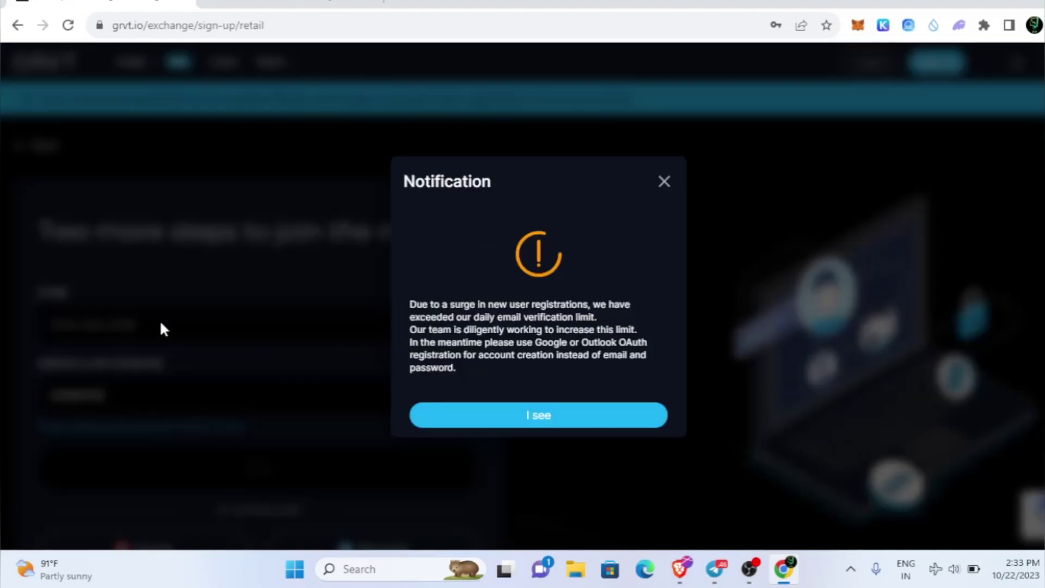
{"action": "left_click", "coordinate": [616, 417]}
{"action": "scroll", "coordinate": [357, 415], "scroll_direction": "down", "scroll_amount": 2}
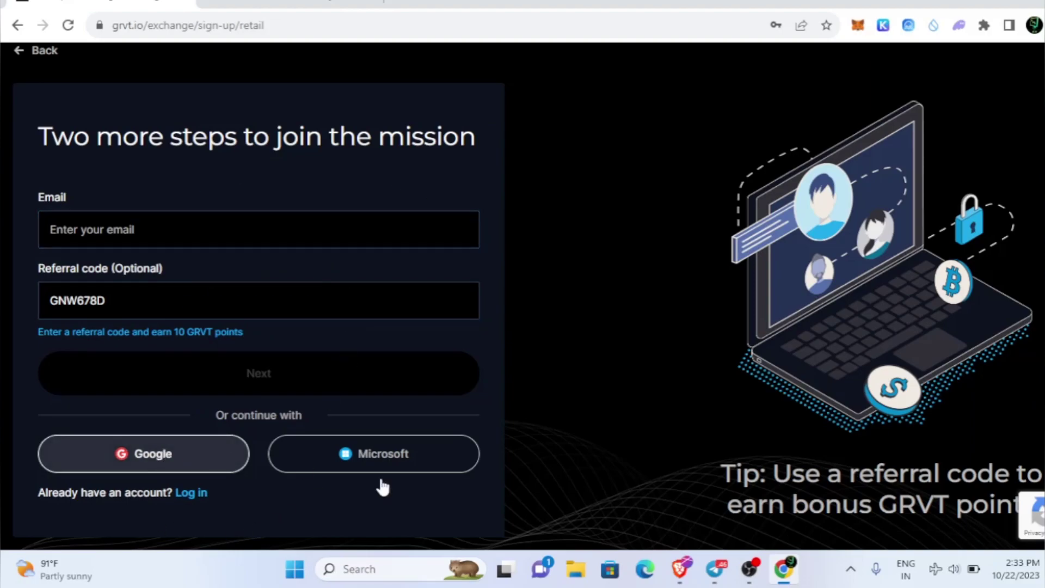
Step: Sign up with Google, view the Ambassador Dashboard ranking, then move to the GRVT docs tab
{"action": "left_click", "coordinate": [157, 447]}
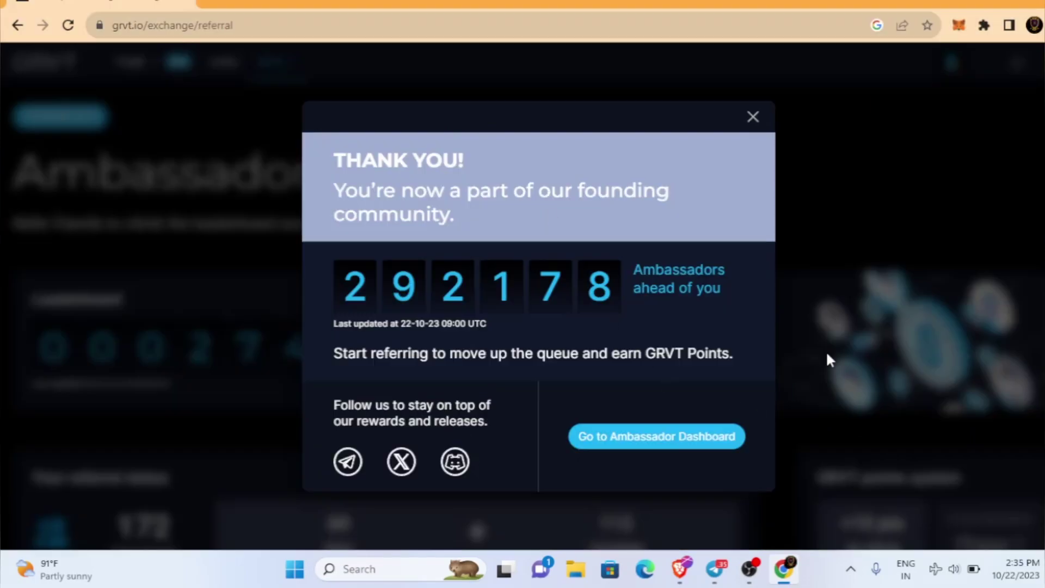
{"action": "left_click", "coordinate": [752, 116]}
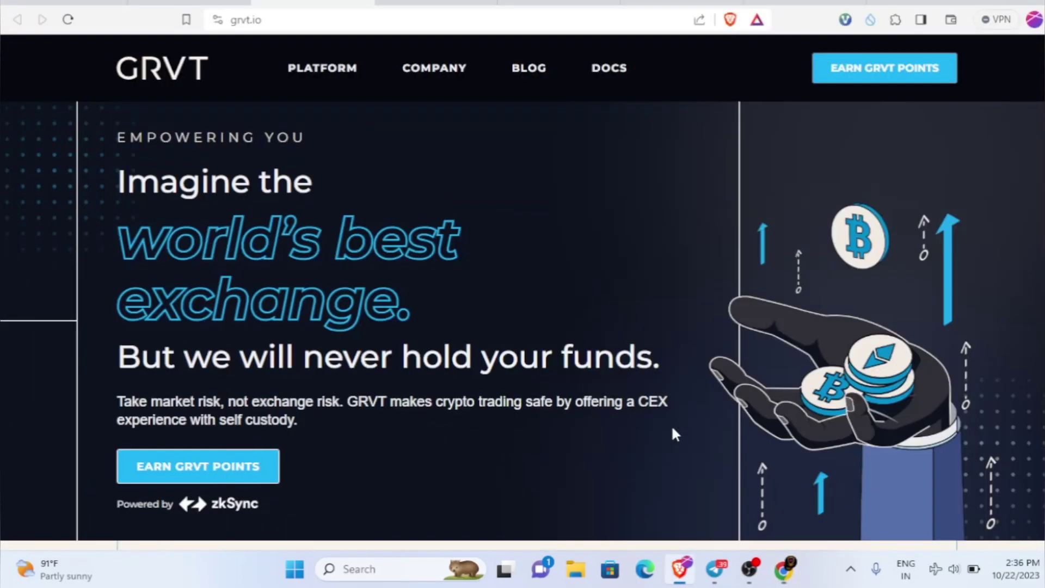
{"action": "left_click", "coordinate": [965, 11]}
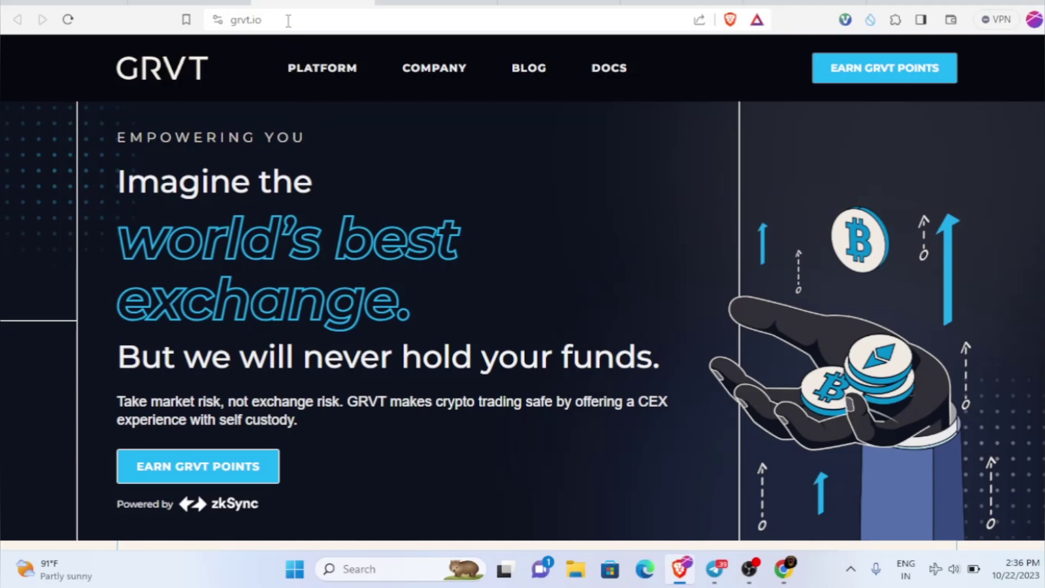
{"action": "key", "text": "ctrl+Tab"}
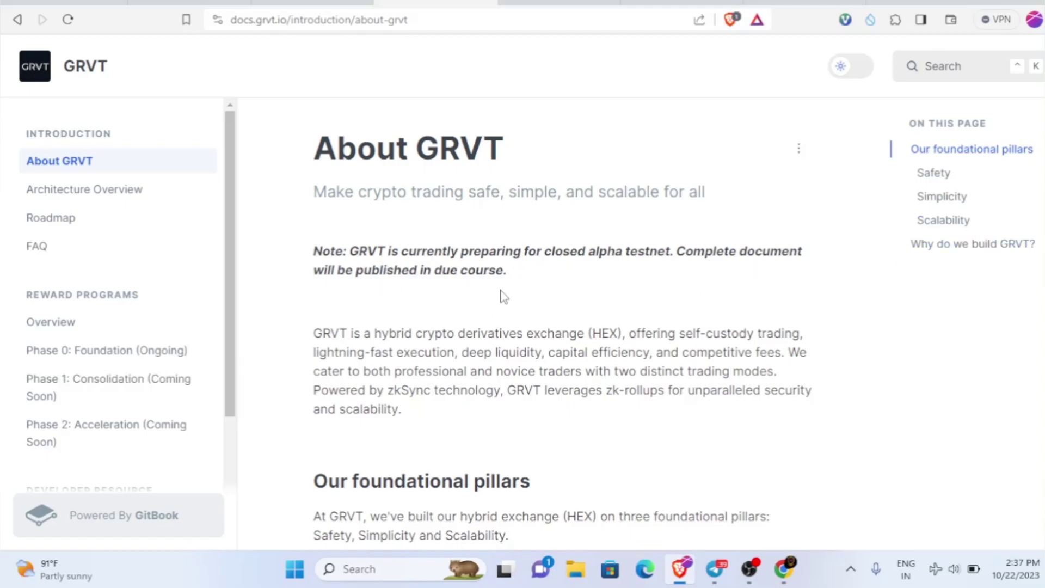
Step: Open Phase 0: Foundation (Ongoing) from the docs sidebar and scroll to its Key Highlights
{"action": "scroll", "coordinate": [633, 336], "scroll_direction": "down", "scroll_amount": 1}
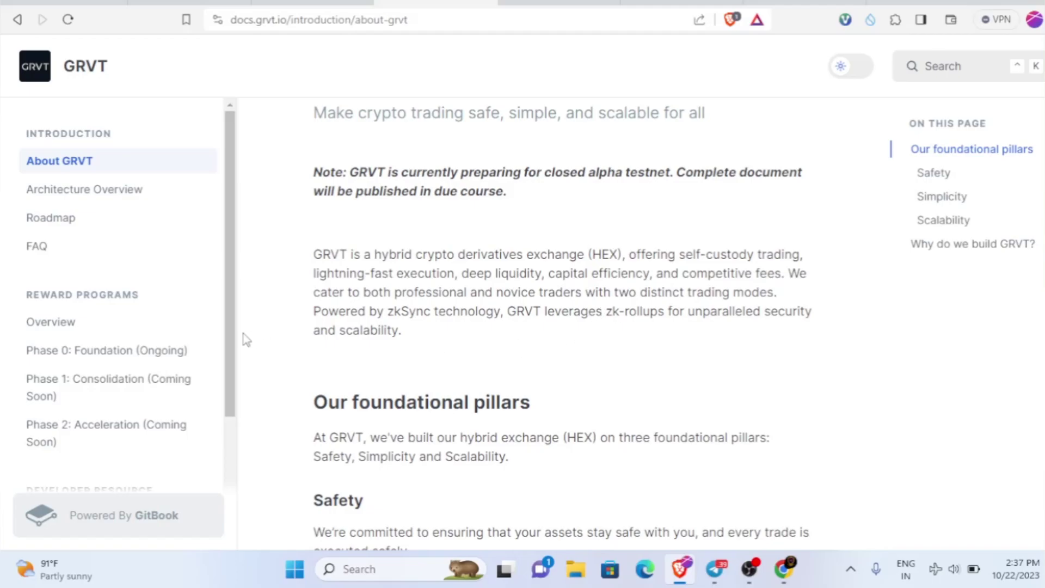
{"action": "left_click", "coordinate": [112, 355]}
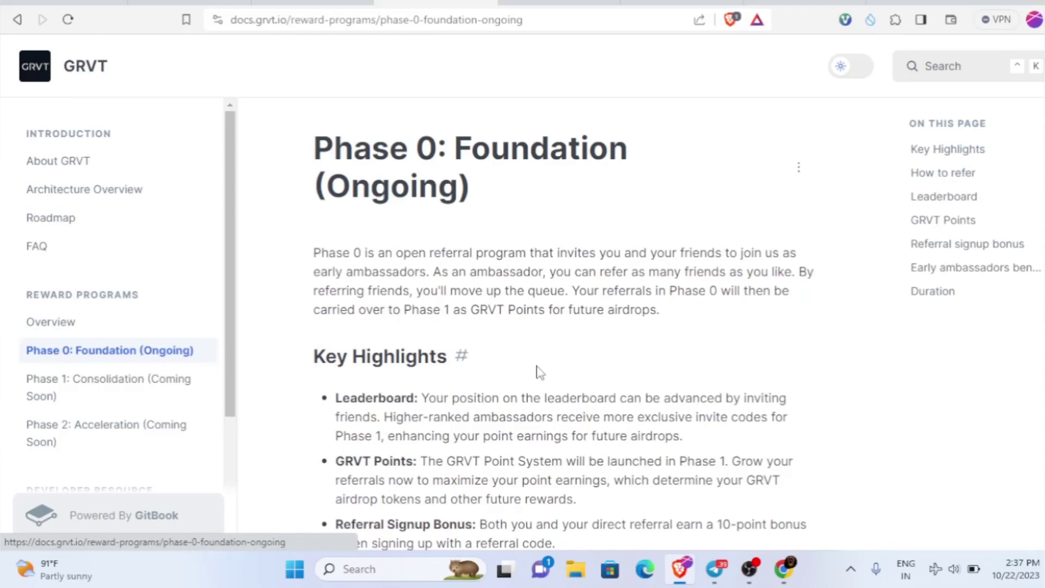
{"action": "scroll", "coordinate": [538, 365], "scroll_direction": "down", "scroll_amount": 3}
{"action": "scroll", "coordinate": [538, 366], "scroll_direction": "up", "scroll_amount": 1}
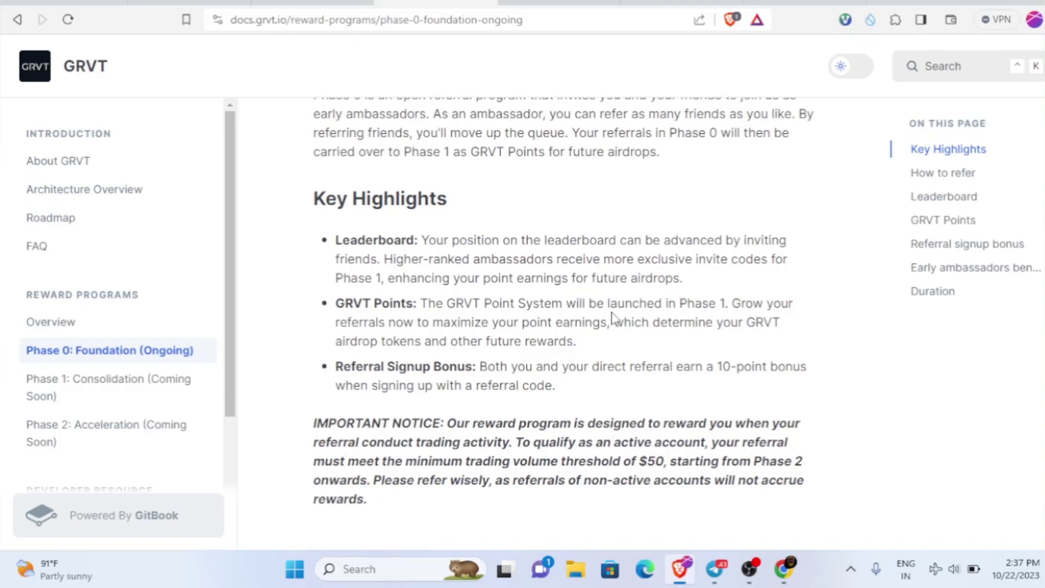
{"action": "left_click", "coordinate": [714, 569]}
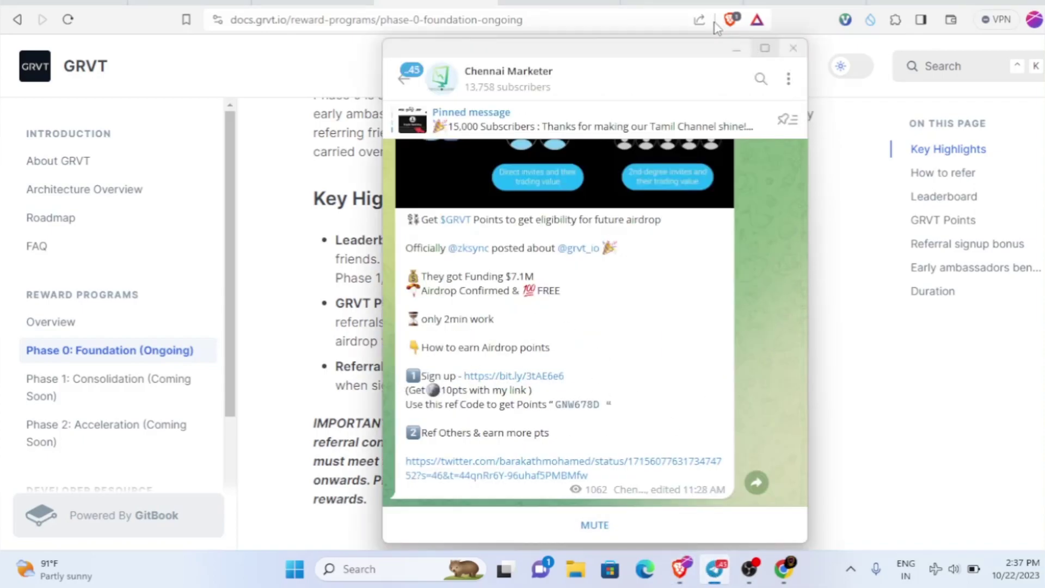
{"action": "left_click", "coordinate": [736, 50]}
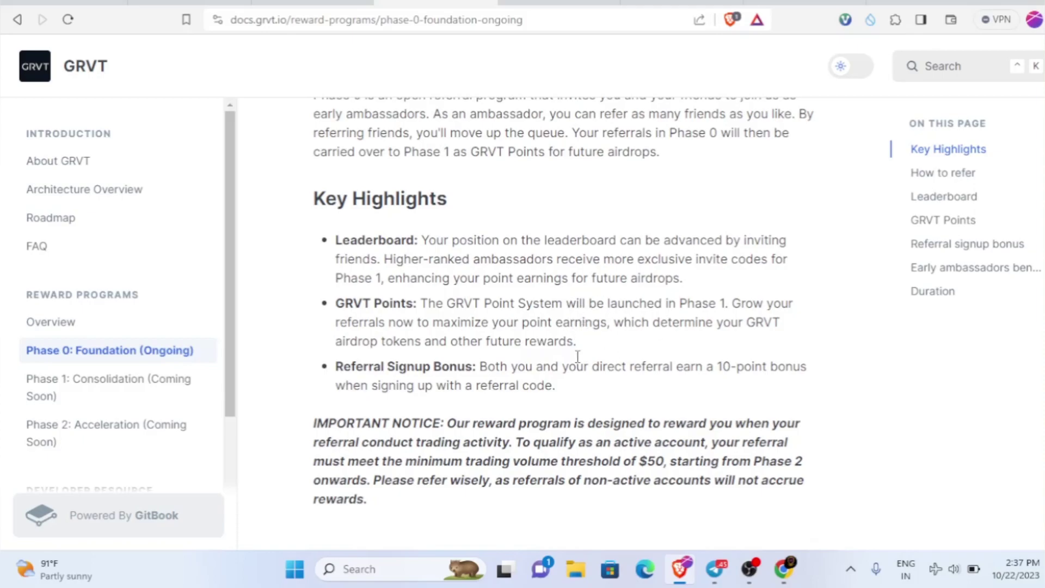
{"action": "scroll", "coordinate": [706, 341], "scroll_direction": "down", "scroll_amount": 1}
{"action": "scroll", "coordinate": [710, 338], "scroll_direction": "up", "scroll_amount": 1}
{"action": "left_click_drag", "start_coordinate": [721, 366], "coordinate": [811, 367]}
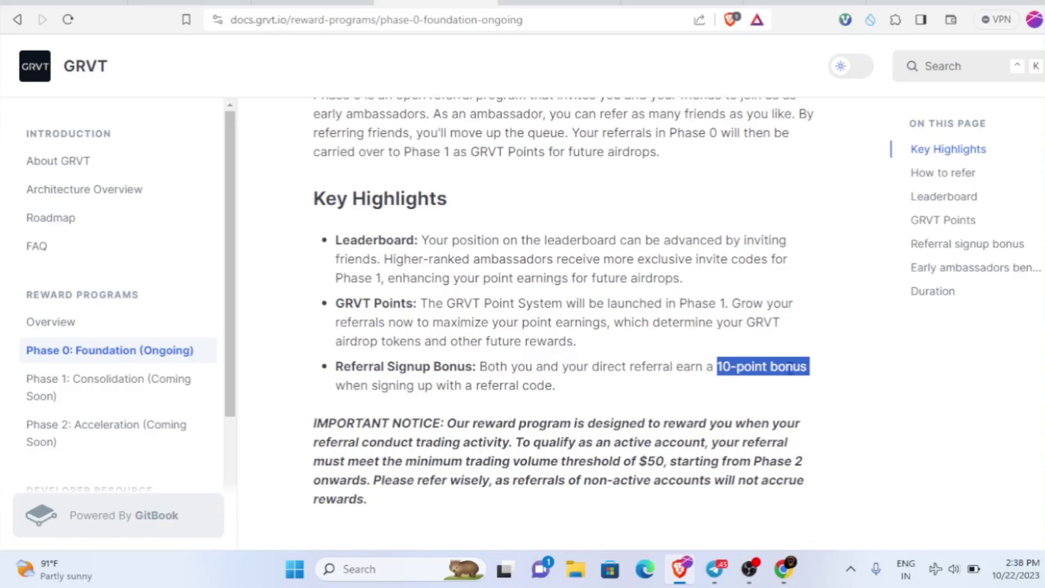
{"action": "left_click", "coordinate": [783, 369]}
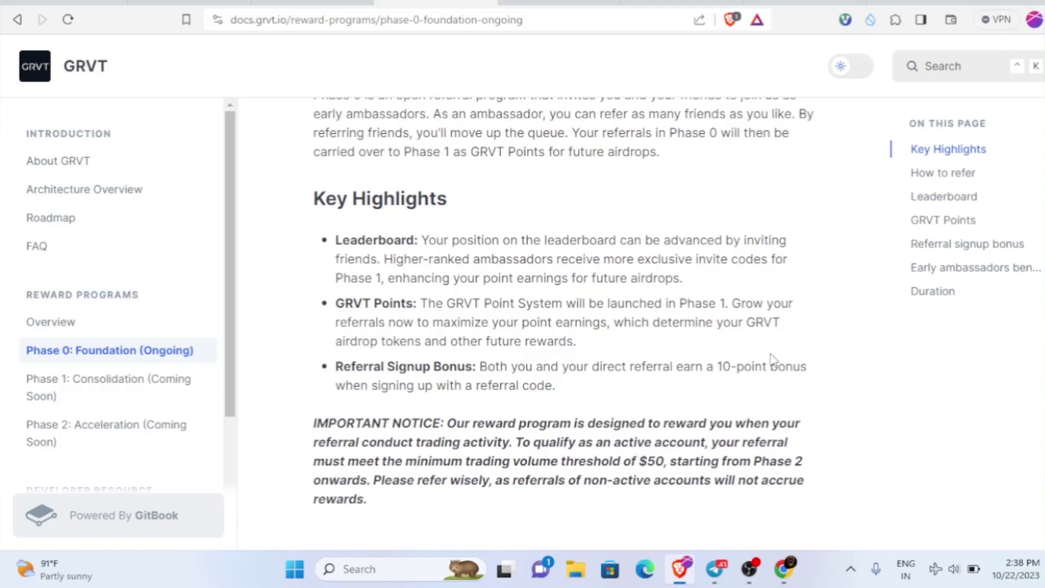
{"action": "scroll", "coordinate": [492, 295], "scroll_direction": "up", "scroll_amount": 3}
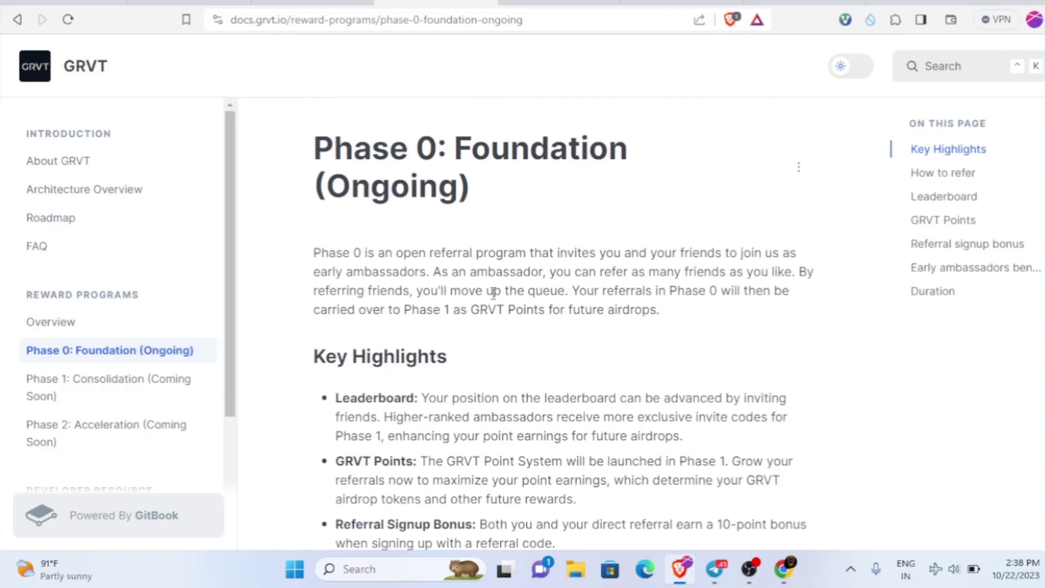
Step: Switch to zkSync's profile on X and scroll through its posts
{"action": "left_click", "coordinate": [619, 3]}
{"action": "scroll", "coordinate": [544, 335], "scroll_direction": "down", "scroll_amount": 4}
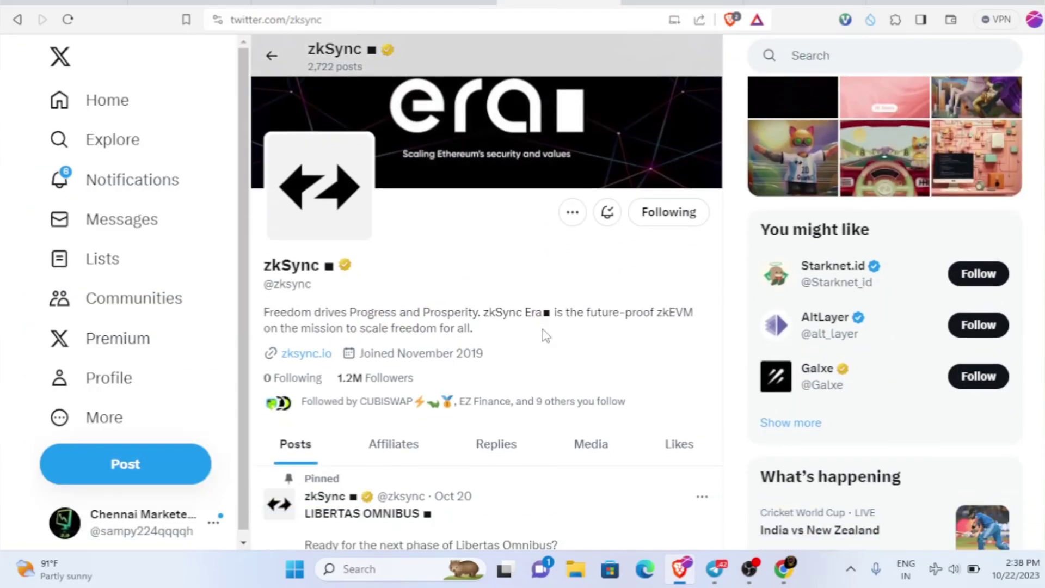
{"action": "scroll", "coordinate": [544, 336], "scroll_direction": "down", "scroll_amount": 1}
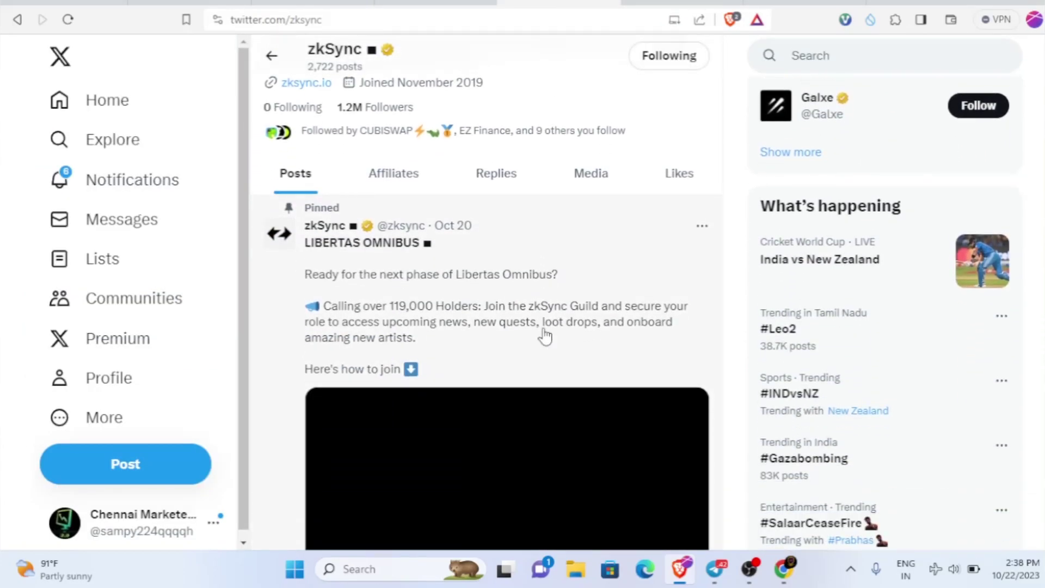
{"action": "scroll", "coordinate": [549, 337], "scroll_direction": "down", "scroll_amount": 1}
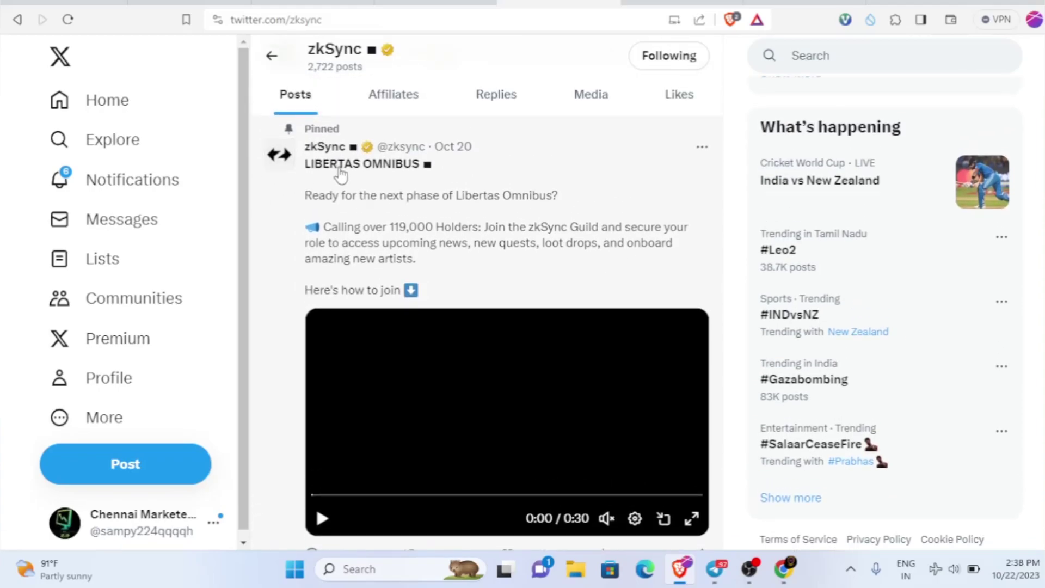
{"action": "scroll", "coordinate": [518, 211], "scroll_direction": "down", "scroll_amount": 4}
{"action": "scroll", "coordinate": [514, 234], "scroll_direction": "up", "scroll_amount": 7}
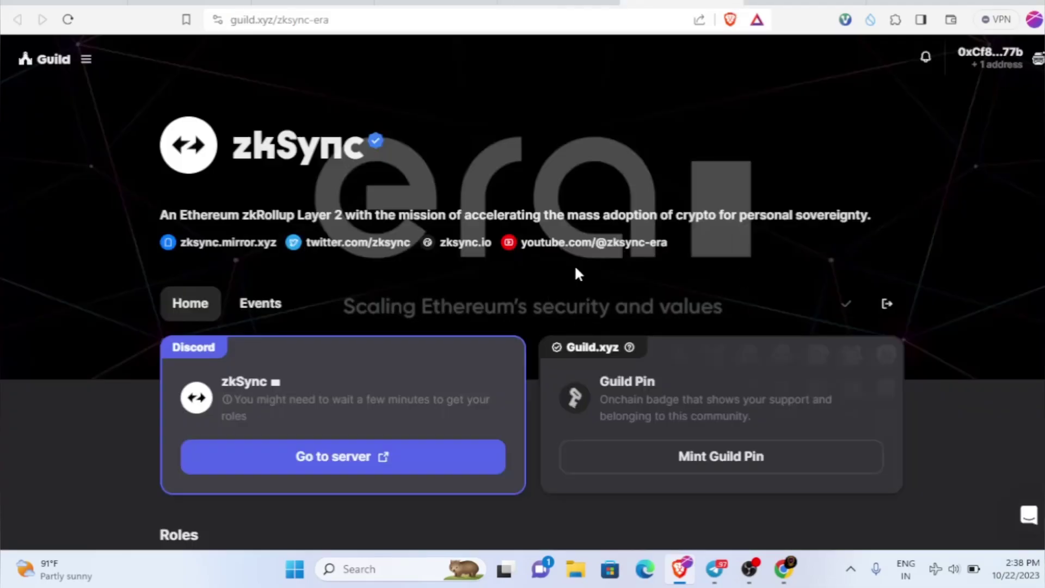
{"action": "scroll", "coordinate": [578, 245], "scroll_direction": "down", "scroll_amount": 4}
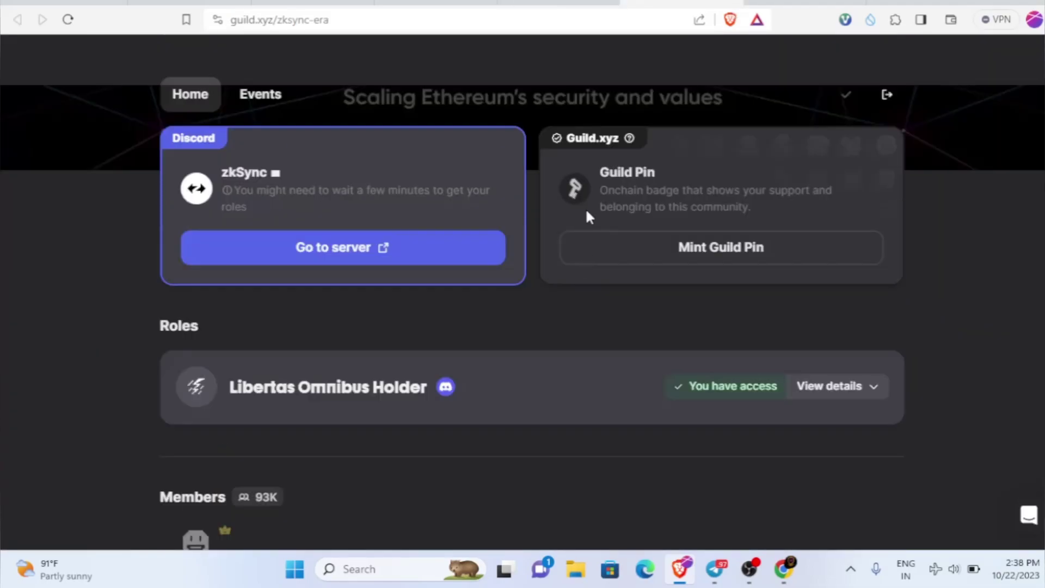
Step: Open the pinned Libertas Omnibus post and scroll to its Directions for holders reply
{"action": "left_click", "coordinate": [558, 3]}
{"action": "scroll", "coordinate": [359, 460], "scroll_direction": "down", "scroll_amount": 7}
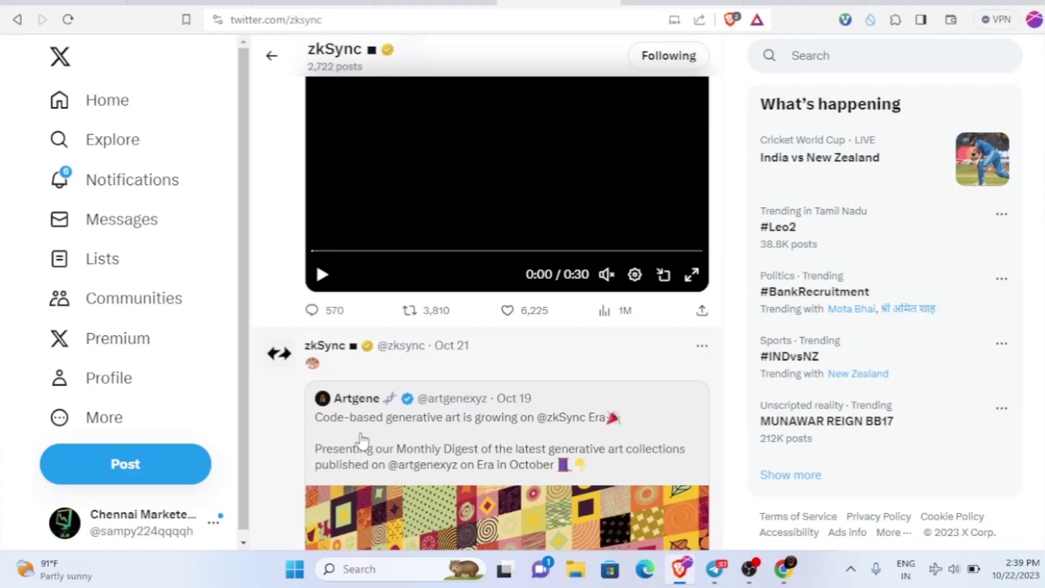
{"action": "scroll", "coordinate": [278, 221], "scroll_direction": "up", "scroll_amount": 2}
{"action": "left_click", "coordinate": [329, 240]}
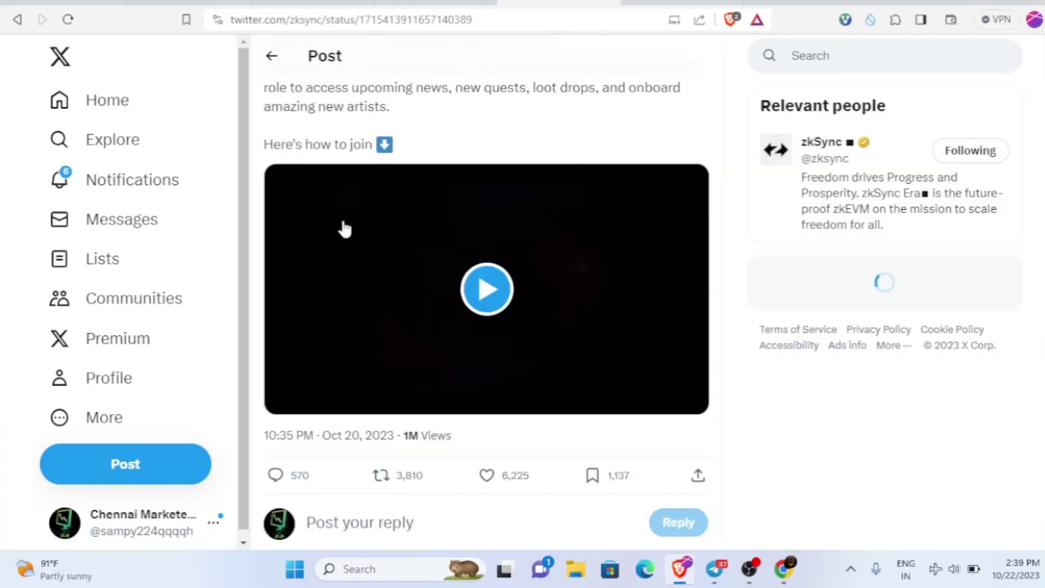
{"action": "scroll", "coordinate": [506, 234], "scroll_direction": "up", "scroll_amount": 3}
{"action": "scroll", "coordinate": [505, 241], "scroll_direction": "down", "scroll_amount": 10}
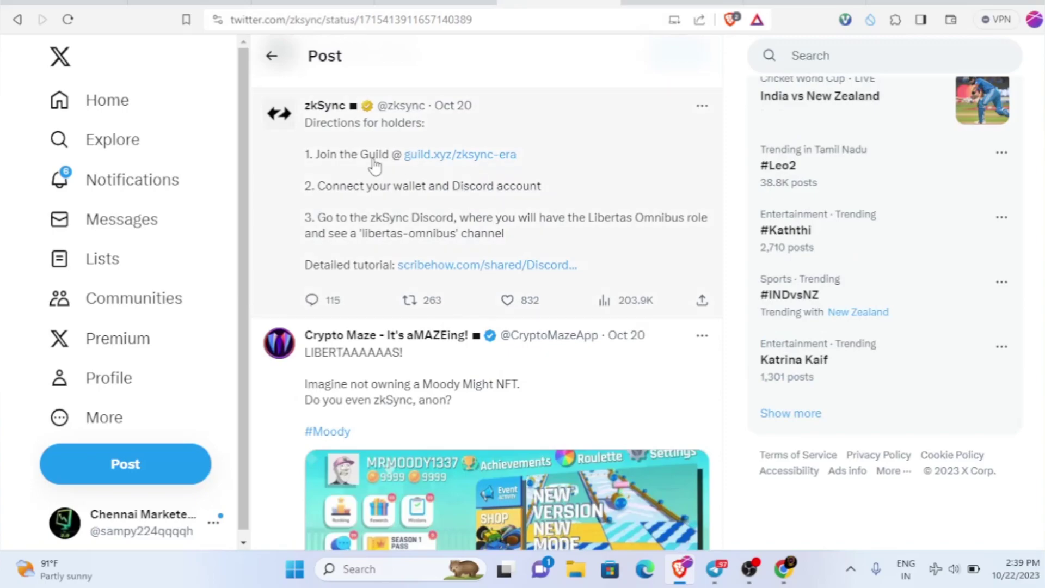
Step: Follow the guild.xyz/zksync-era link to the zkSync guild page and scroll to its Roles
{"action": "left_click", "coordinate": [479, 162]}
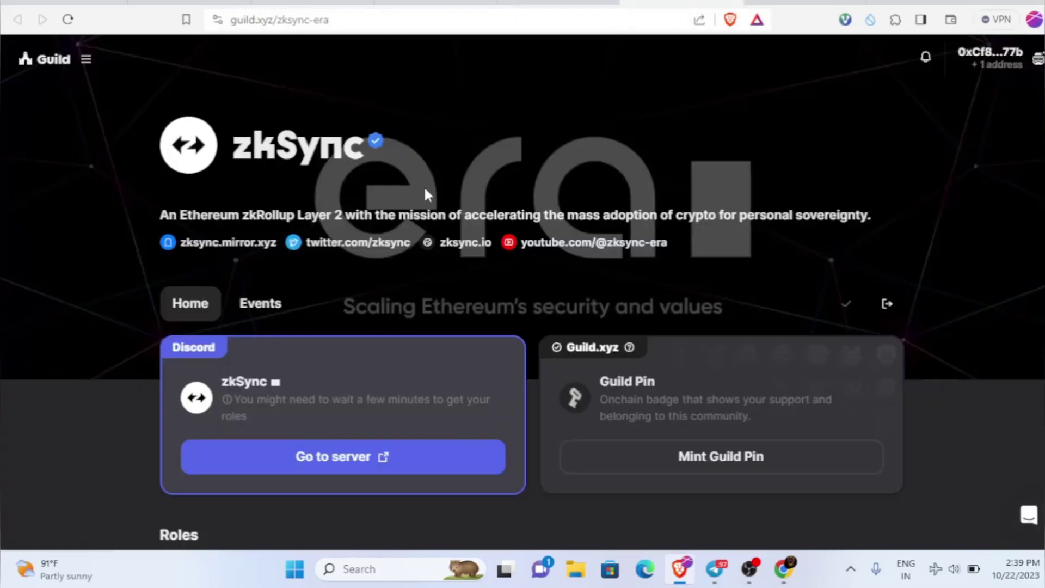
{"action": "scroll", "coordinate": [448, 225], "scroll_direction": "down", "scroll_amount": 5}
{"action": "scroll", "coordinate": [463, 232], "scroll_direction": "up", "scroll_amount": 5}
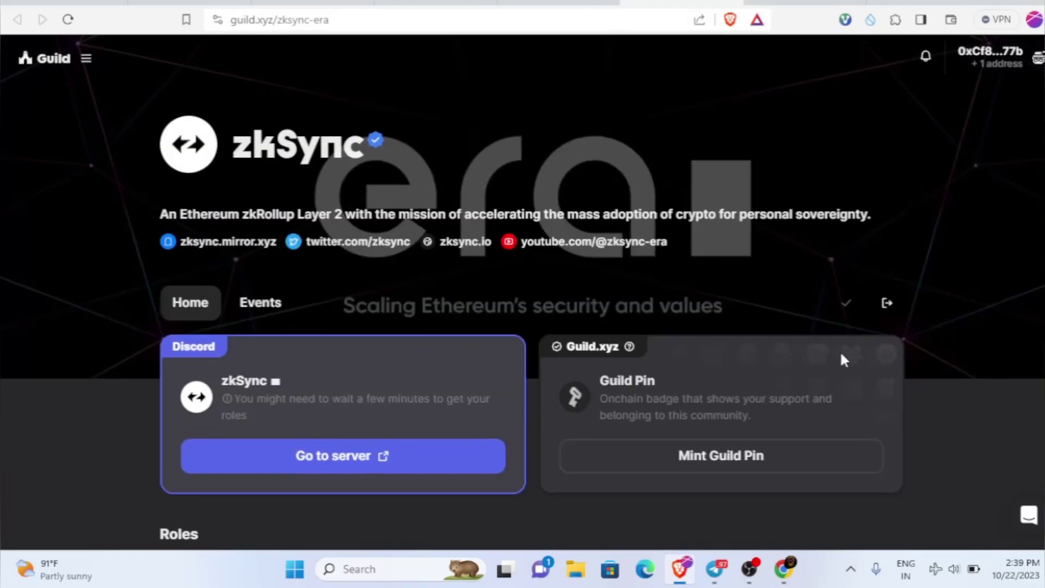
{"action": "scroll", "coordinate": [844, 357], "scroll_direction": "down", "scroll_amount": 5}
Step: Expand the Libertas Omnibus Holder role's requirements and check that it shows access granted
{"action": "left_click", "coordinate": [845, 205]}
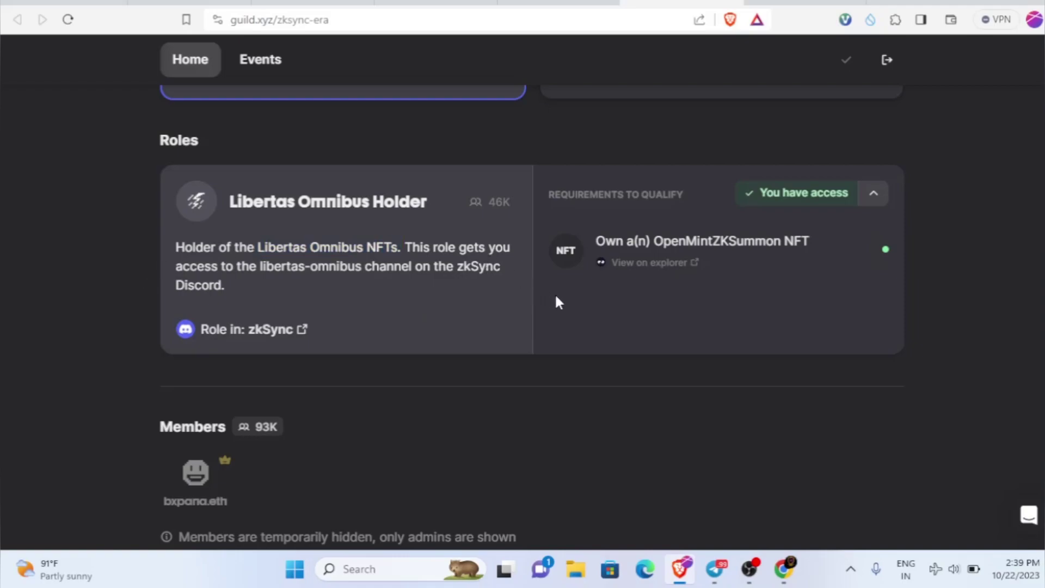
{"action": "scroll", "coordinate": [852, 318], "scroll_direction": "up", "scroll_amount": 1}
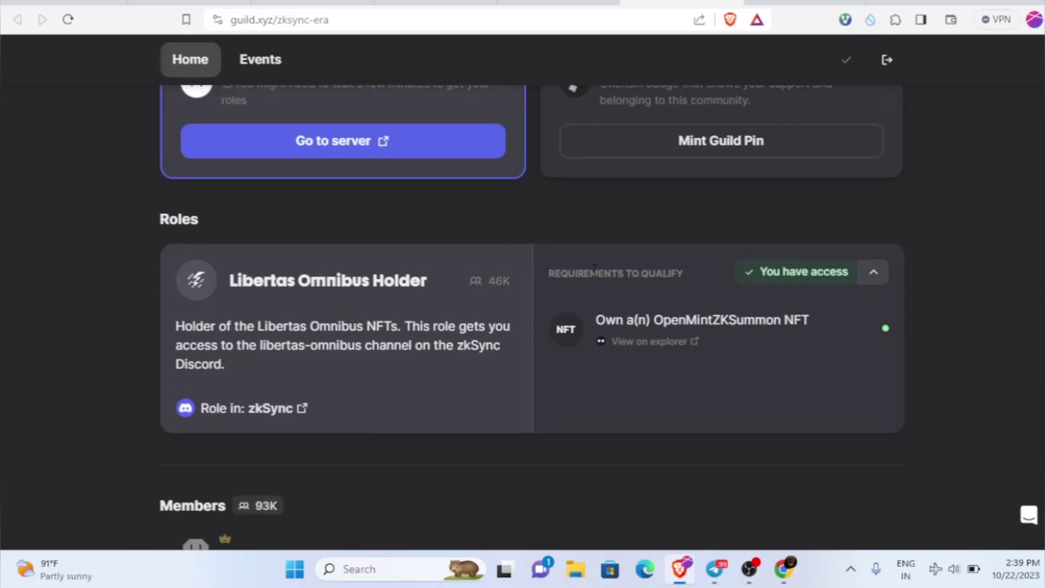
{"action": "scroll", "coordinate": [748, 333], "scroll_direction": "up", "scroll_amount": 1}
{"action": "scroll", "coordinate": [754, 281], "scroll_direction": "up", "scroll_amount": 3}
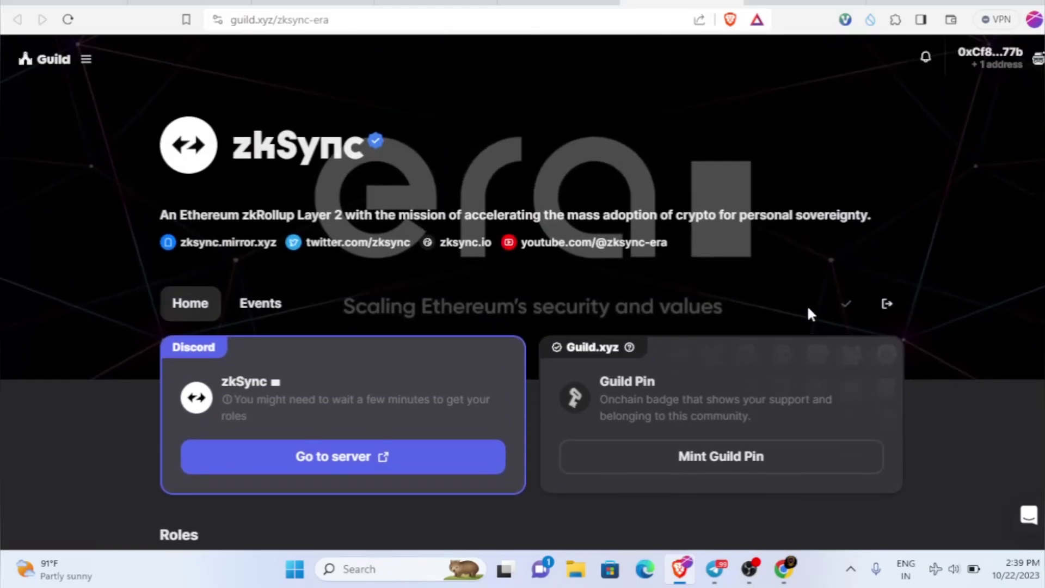
{"action": "scroll", "coordinate": [648, 359], "scroll_direction": "down", "scroll_amount": 5}
{"action": "scroll", "coordinate": [675, 349], "scroll_direction": "up", "scroll_amount": 2}
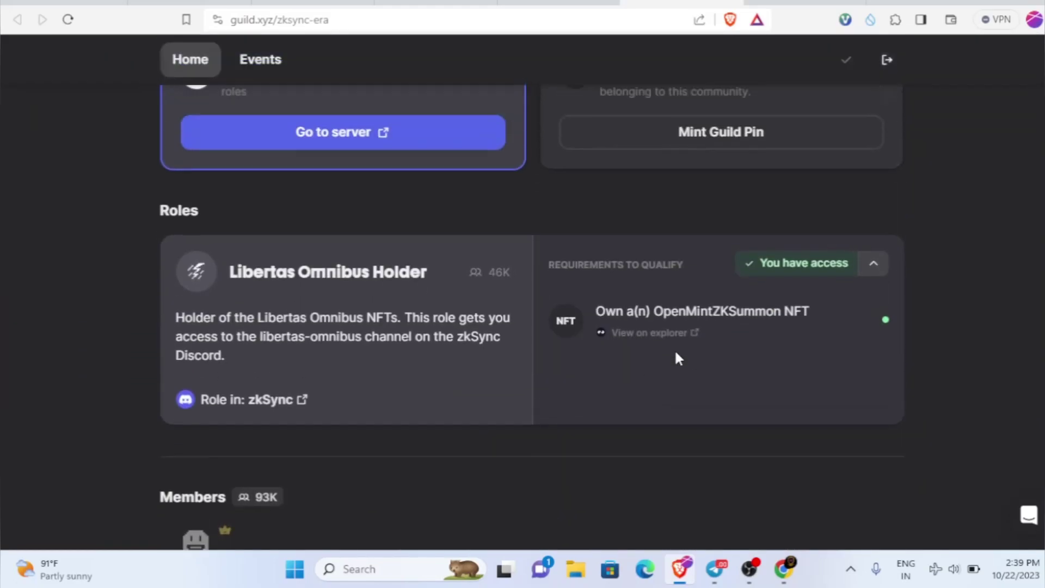
{"action": "scroll", "coordinate": [664, 365], "scroll_direction": "up", "scroll_amount": 2}
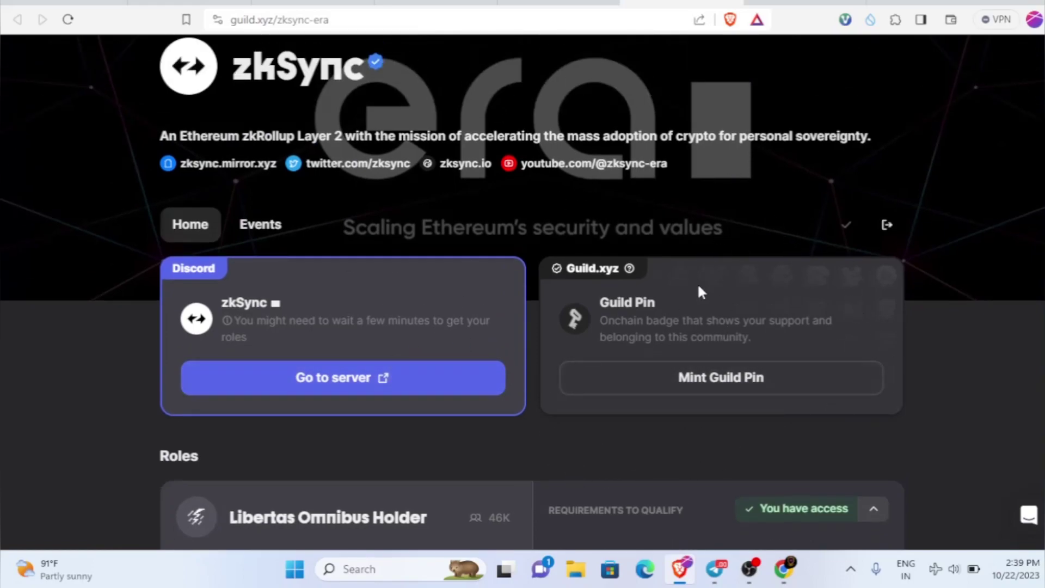
{"action": "scroll", "coordinate": [691, 292], "scroll_direction": "down", "scroll_amount": 3}
{"action": "scroll", "coordinate": [717, 252], "scroll_direction": "up", "scroll_amount": 4}
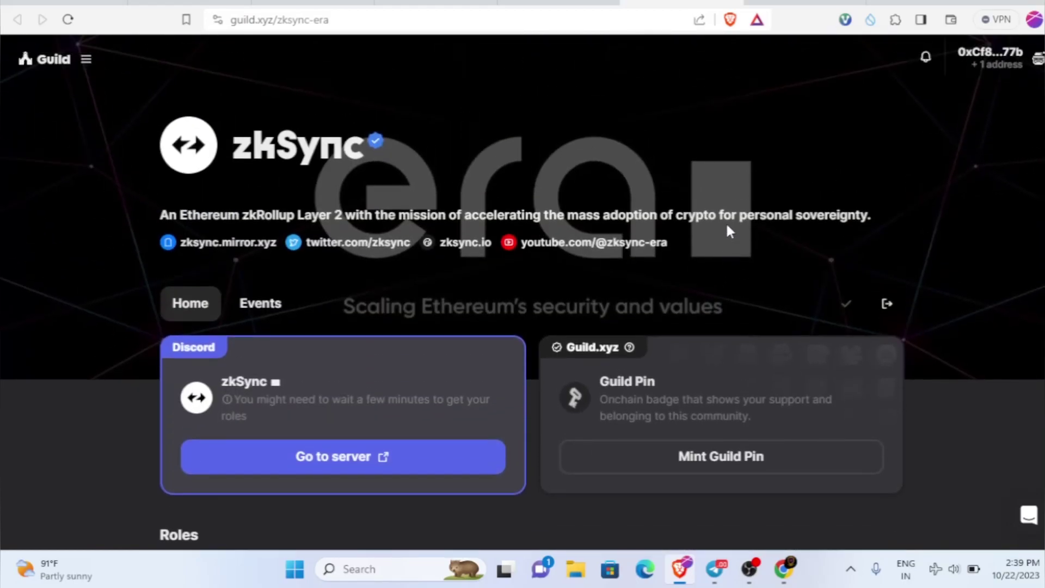
{"action": "scroll", "coordinate": [820, 276], "scroll_direction": "down", "scroll_amount": 6}
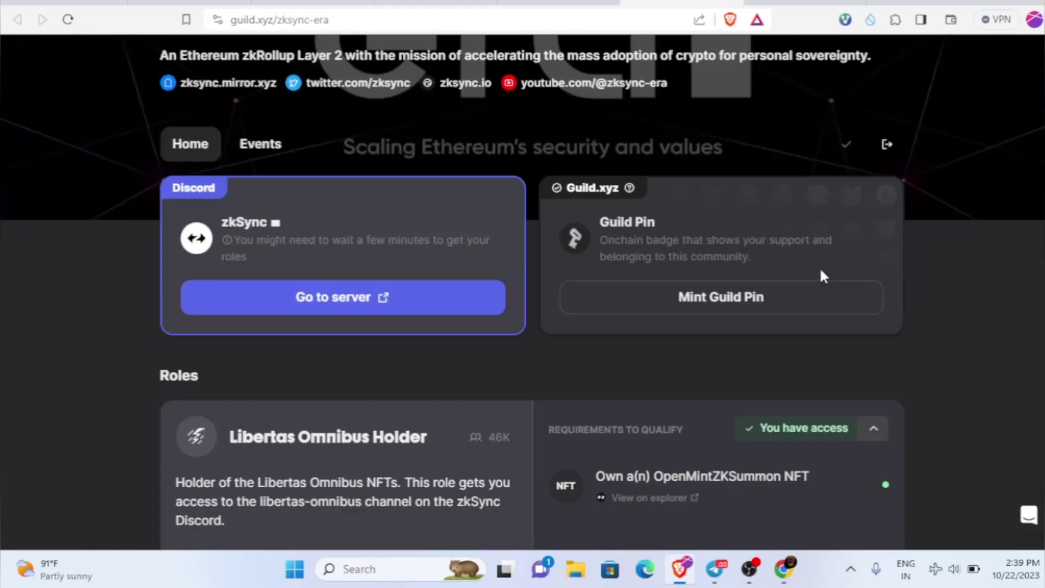
Step: Browse Zonic's OpenMintZKSummon listings: 125136 items, 120646 owners, 3.42 volume, lowest price first
{"action": "scroll", "coordinate": [762, 77], "scroll_direction": "up", "scroll_amount": 1}
{"action": "left_click", "coordinate": [752, 3]}
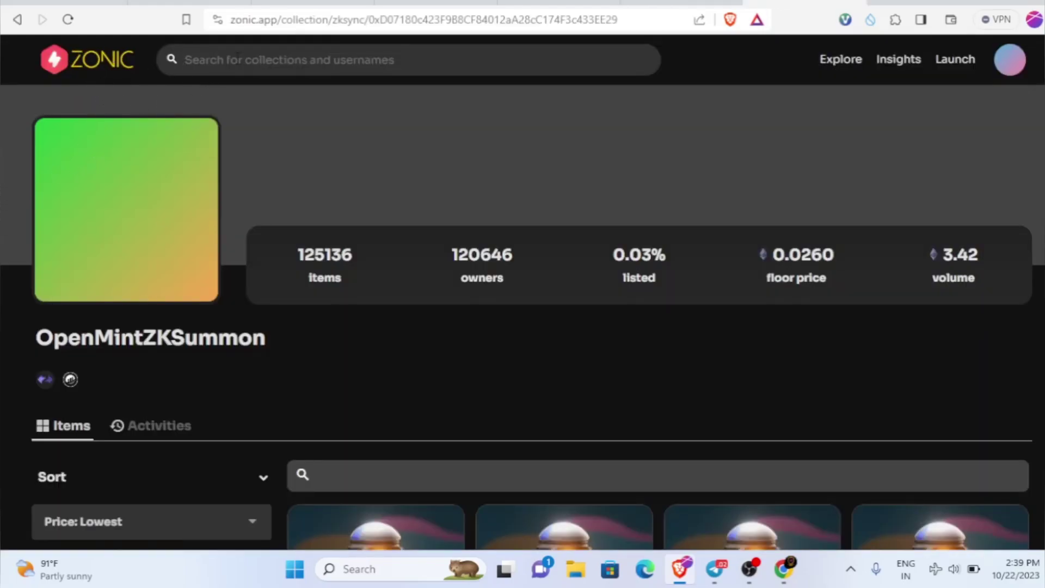
{"action": "scroll", "coordinate": [410, 190], "scroll_direction": "down", "scroll_amount": 3}
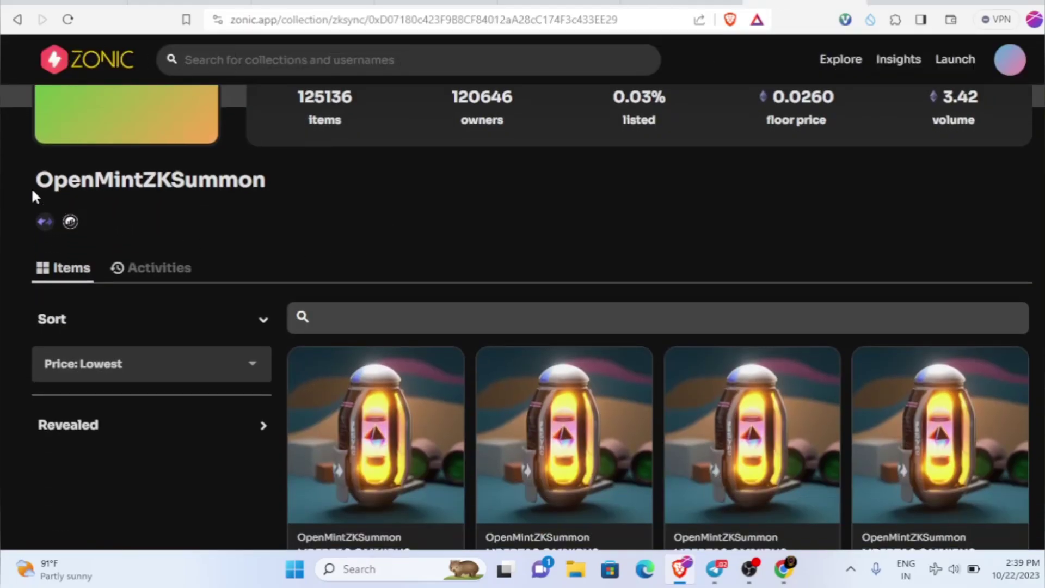
{"action": "left_click_drag", "start_coordinate": [35, 182], "coordinate": [281, 181]}
{"action": "left_click", "coordinate": [253, 204]}
{"action": "scroll", "coordinate": [327, 237], "scroll_direction": "up", "scroll_amount": 3}
{"action": "scroll", "coordinate": [398, 263], "scroll_direction": "down", "scroll_amount": 7}
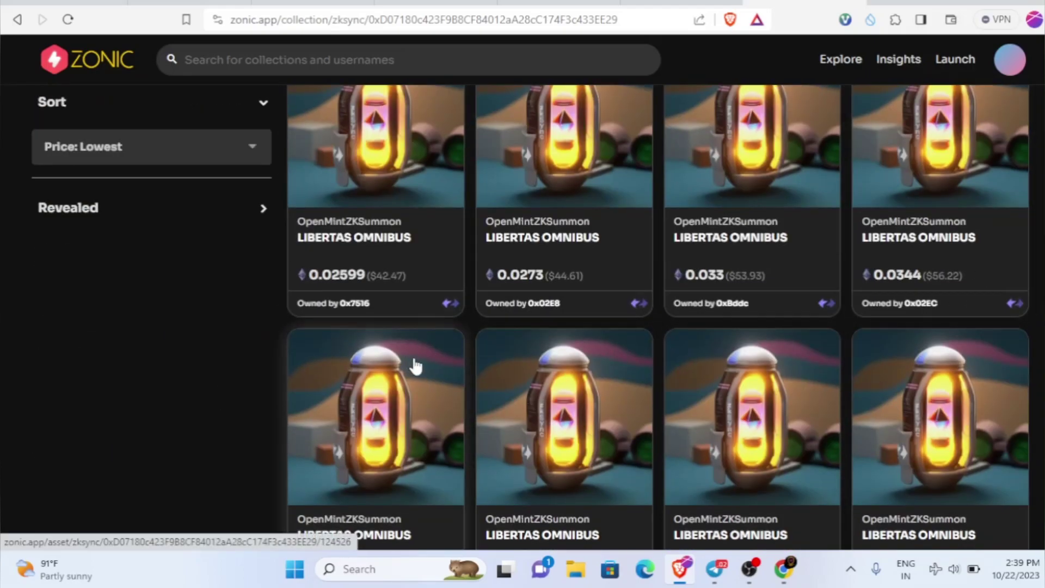
{"action": "scroll", "coordinate": [409, 291], "scroll_direction": "down", "scroll_amount": 2}
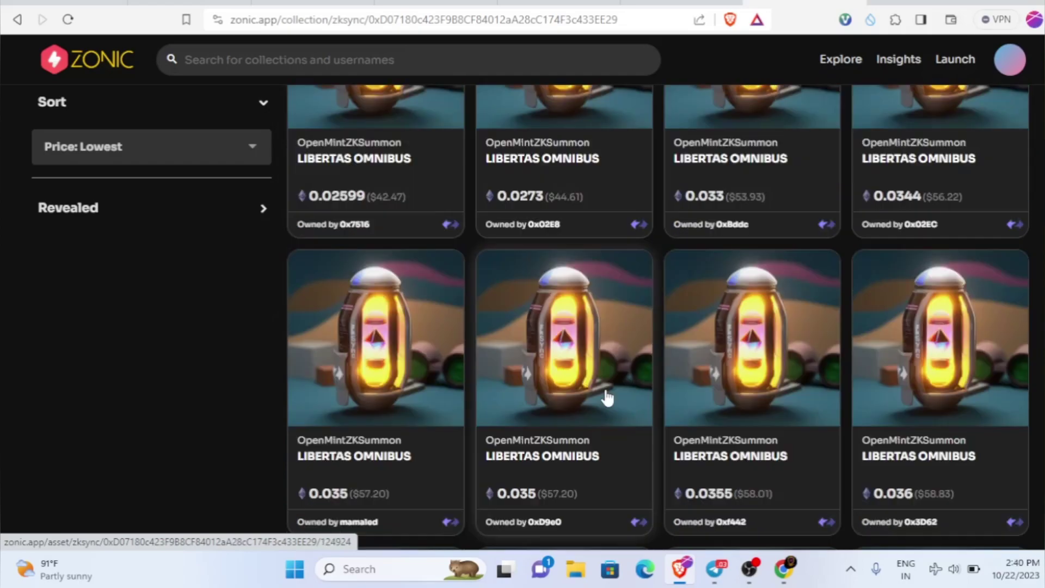
{"action": "scroll", "coordinate": [381, 272], "scroll_direction": "up", "scroll_amount": 4}
{"action": "scroll", "coordinate": [364, 178], "scroll_direction": "down", "scroll_amount": 5}
{"action": "scroll", "coordinate": [630, 327], "scroll_direction": "up", "scroll_amount": 7}
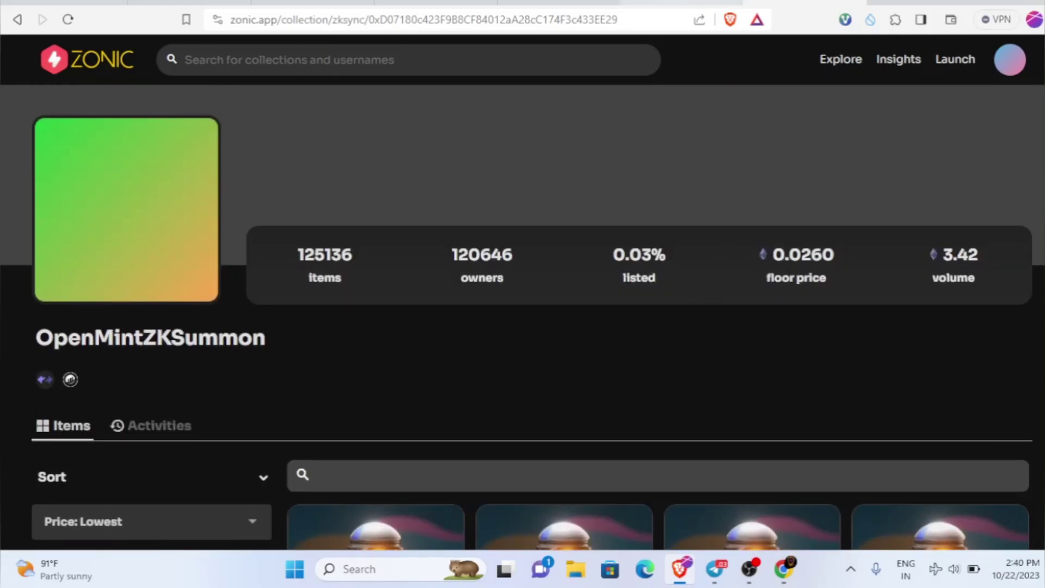
Step: Back on the zkSync guild page, collapse the Libertas Omnibus Holder role details
{"action": "left_click", "coordinate": [681, 3]}
{"action": "scroll", "coordinate": [592, 314], "scroll_direction": "up", "scroll_amount": 6}
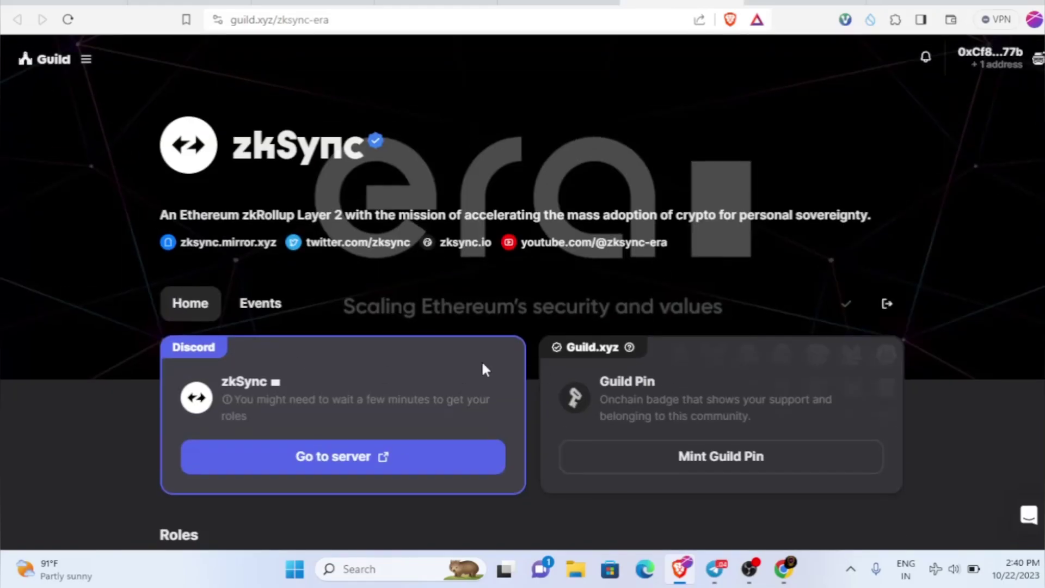
{"action": "scroll", "coordinate": [604, 271], "scroll_direction": "down", "scroll_amount": 6}
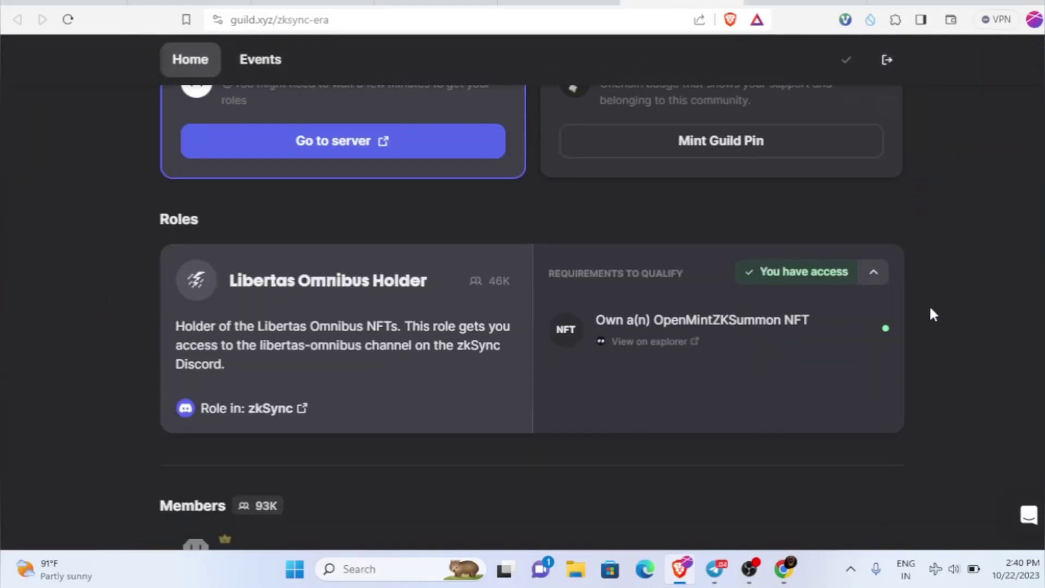
{"action": "scroll", "coordinate": [936, 321], "scroll_direction": "up", "scroll_amount": 4}
{"action": "scroll", "coordinate": [377, 389], "scroll_direction": "down", "scroll_amount": 3}
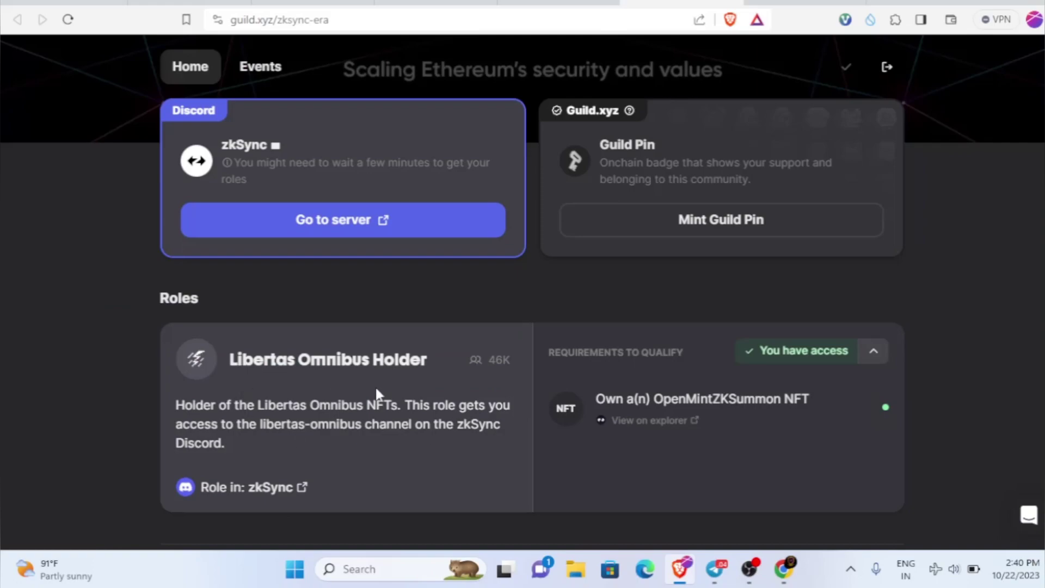
{"action": "left_click", "coordinate": [877, 354]}
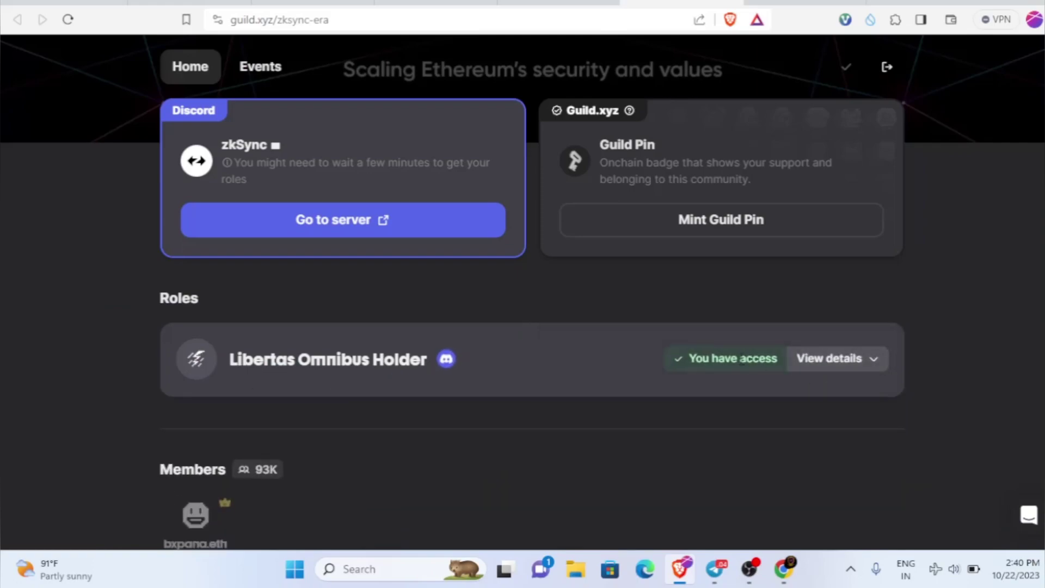
Step: Check that the zkSync Guild Pin is already minted, then close the minting panel
{"action": "left_click", "coordinate": [726, 224]}
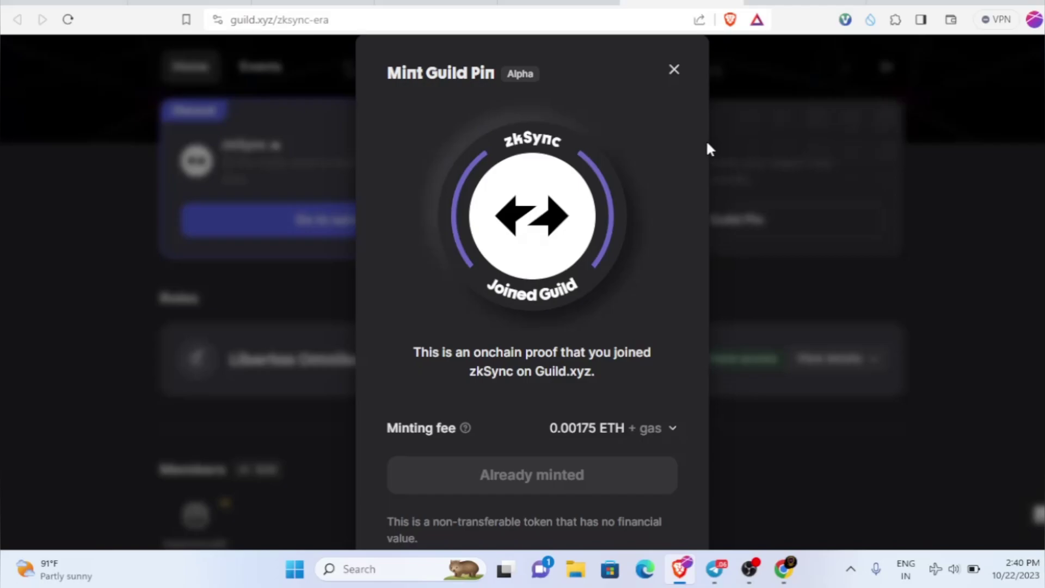
{"action": "left_click", "coordinate": [754, 280]}
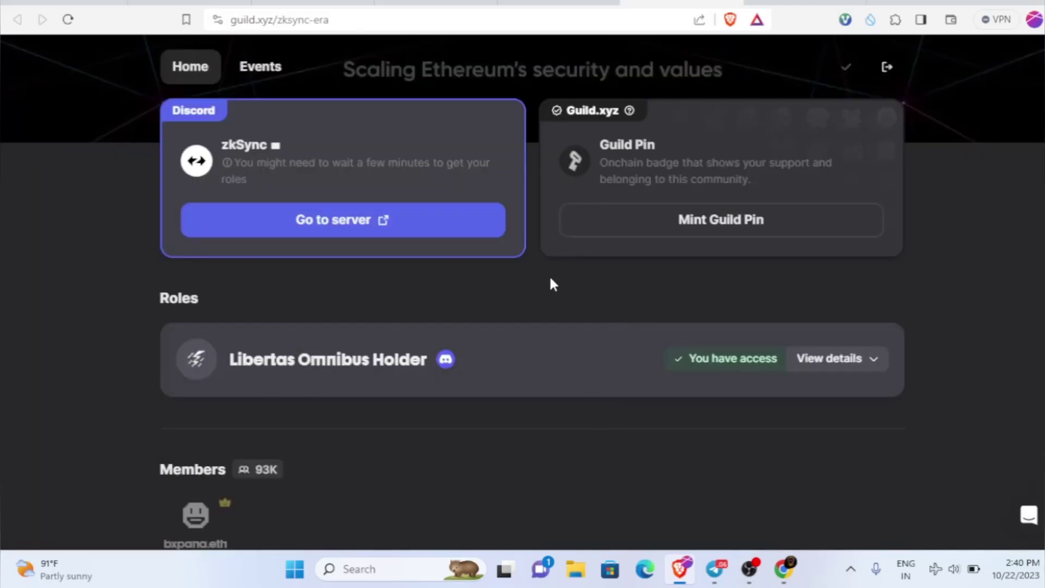
{"action": "scroll", "coordinate": [496, 294], "scroll_direction": "up", "scroll_amount": 4}
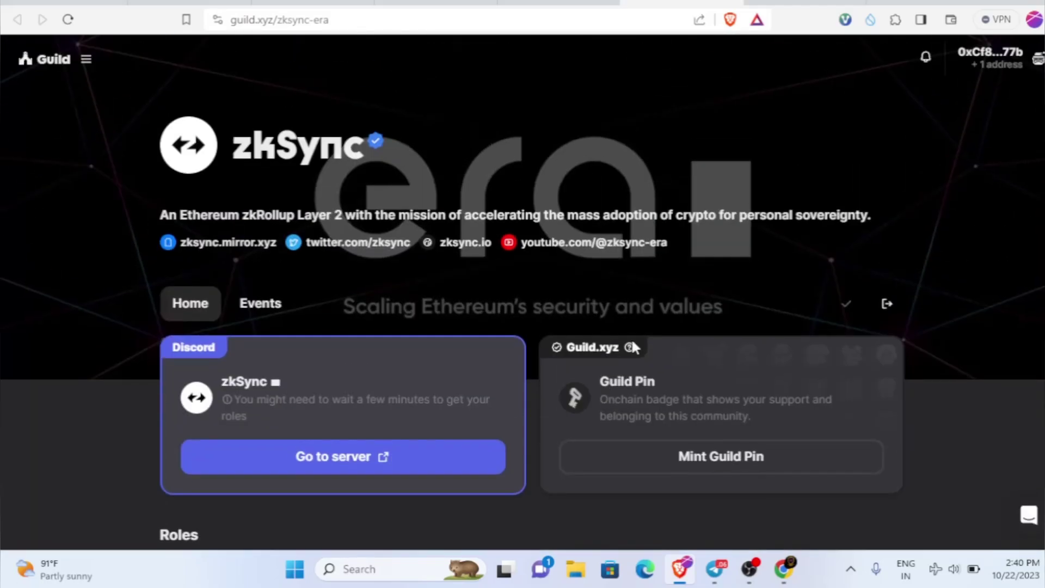
{"action": "scroll", "coordinate": [633, 347], "scroll_direction": "down", "scroll_amount": 5}
{"action": "scroll", "coordinate": [656, 412], "scroll_direction": "up", "scroll_amount": 5}
{"action": "scroll", "coordinate": [669, 315], "scroll_direction": "down", "scroll_amount": 3}
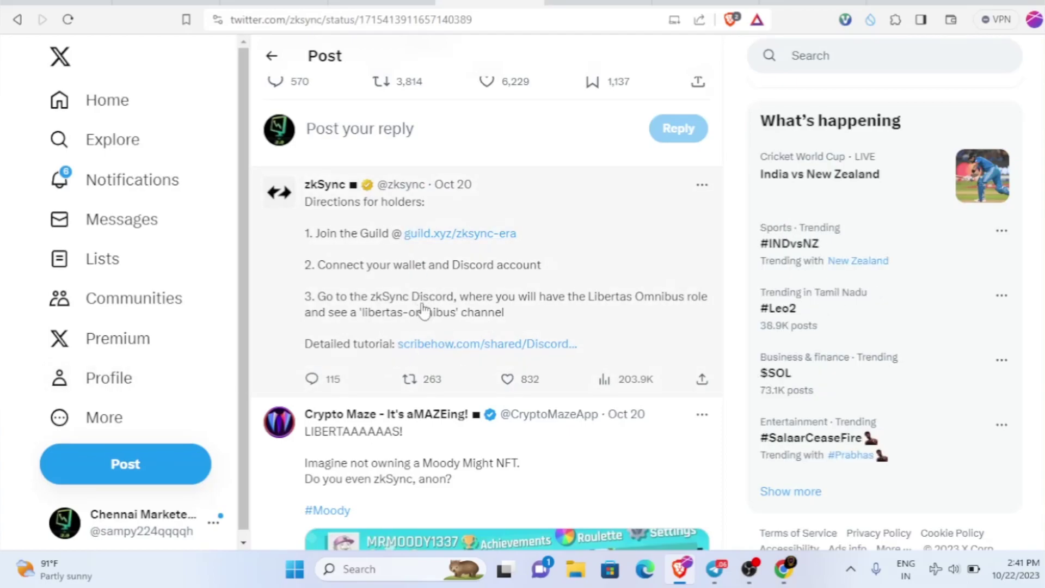
{"action": "scroll", "coordinate": [424, 312], "scroll_direction": "up", "scroll_amount": 5}
{"action": "scroll", "coordinate": [422, 306], "scroll_direction": "down", "scroll_amount": 6}
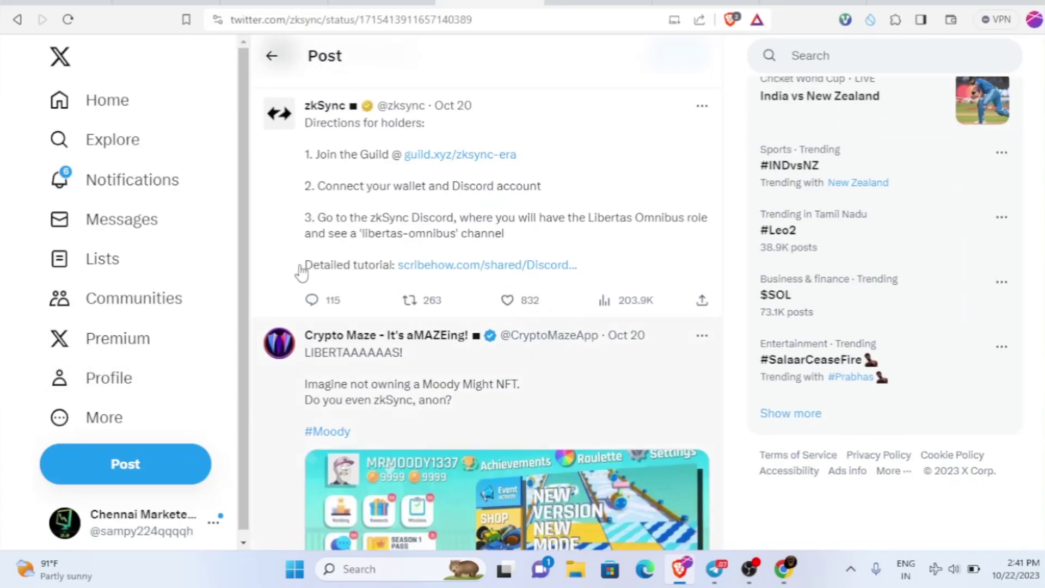
Step: Open the Discord LO Role Flow guide in Scribe and read through steps 2–6
{"action": "left_click", "coordinate": [489, 267]}
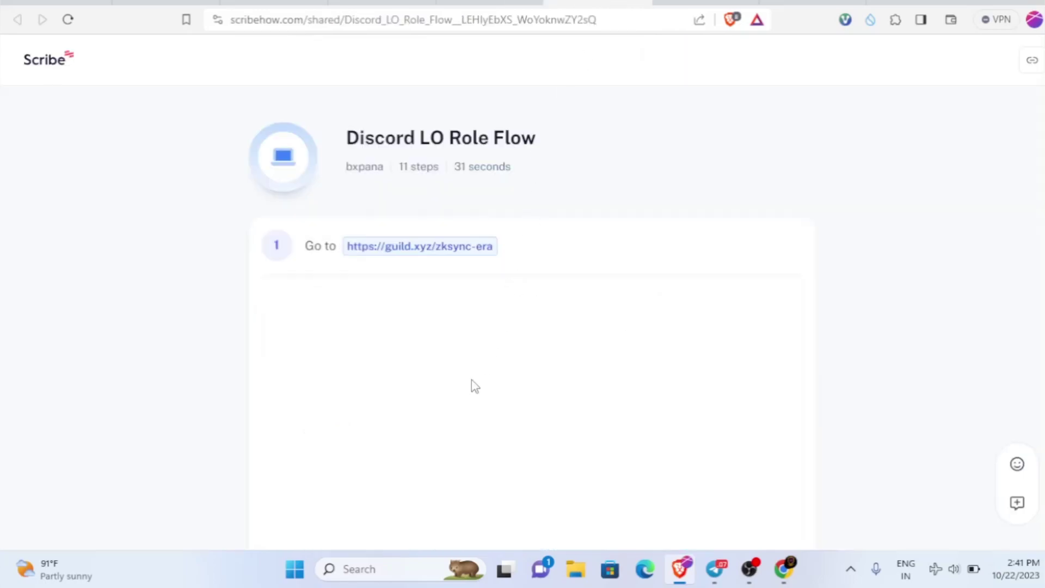
{"action": "scroll", "coordinate": [479, 375], "scroll_direction": "down", "scroll_amount": 3}
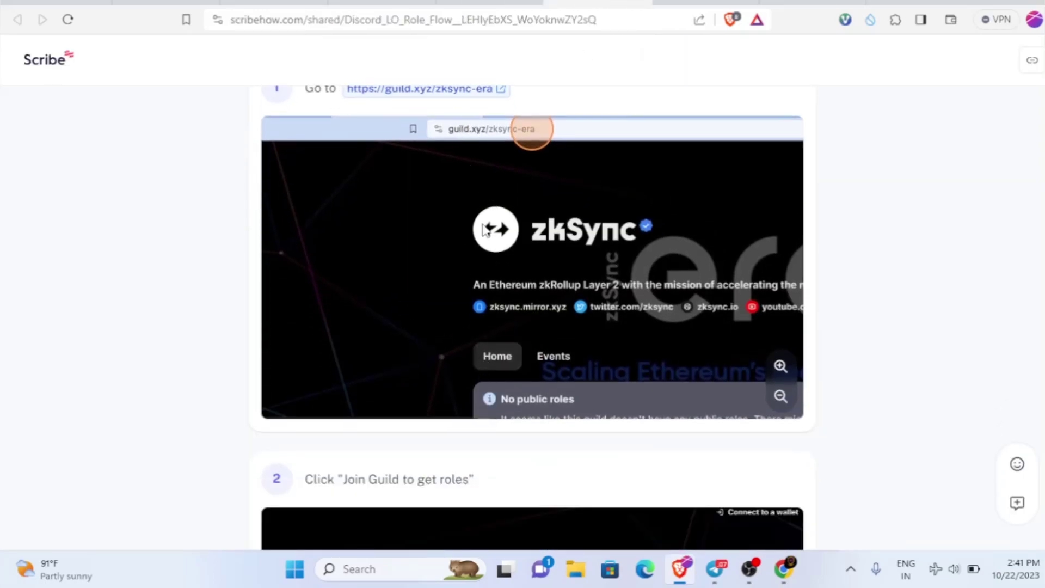
{"action": "scroll", "coordinate": [486, 233], "scroll_direction": "down", "scroll_amount": 5}
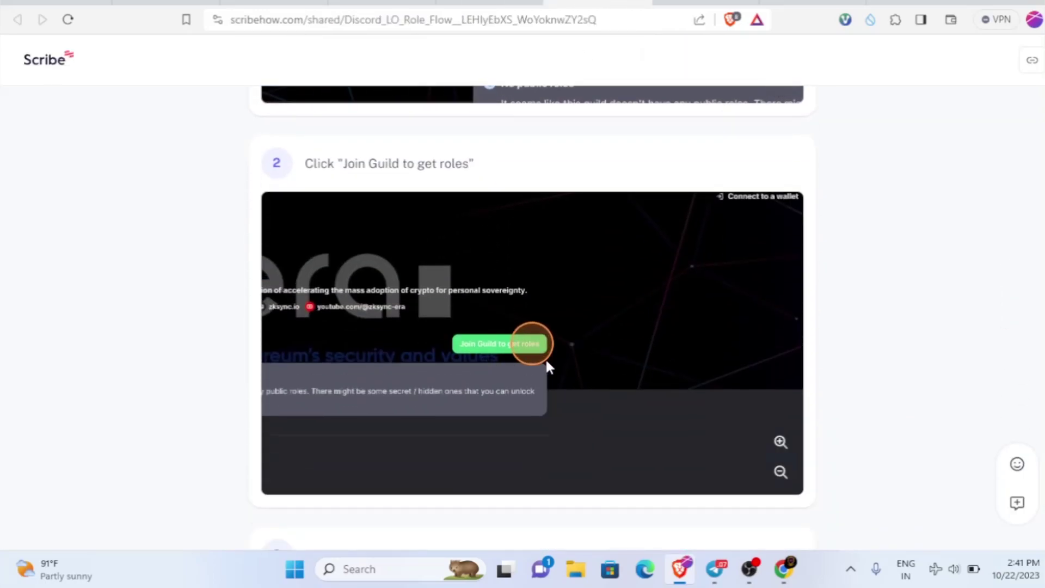
{"action": "scroll", "coordinate": [546, 366], "scroll_direction": "down", "scroll_amount": 6}
{"action": "scroll", "coordinate": [553, 250], "scroll_direction": "up", "scroll_amount": 4}
{"action": "scroll", "coordinate": [544, 246], "scroll_direction": "down", "scroll_amount": 4}
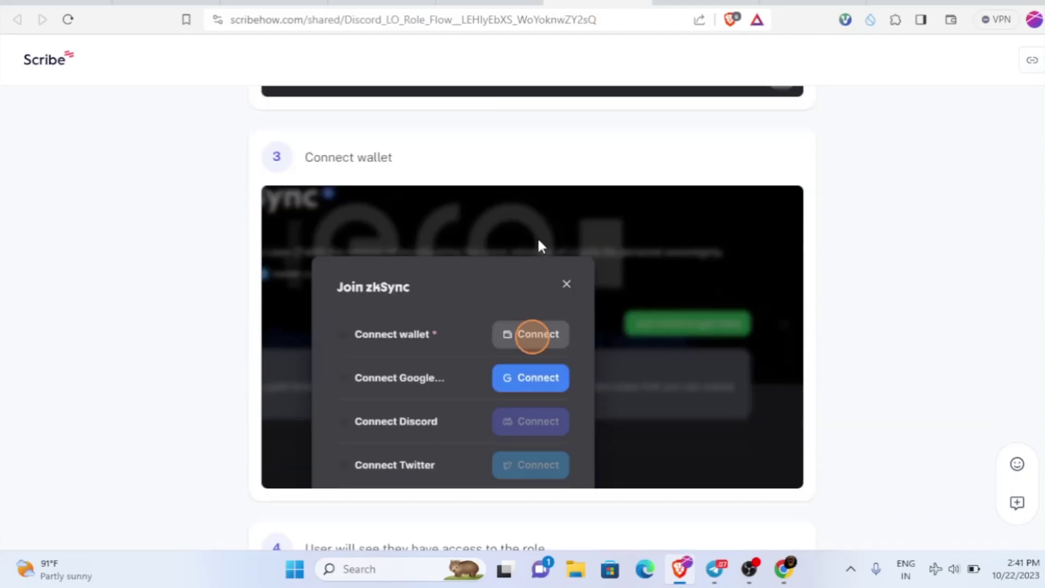
{"action": "scroll", "coordinate": [538, 245], "scroll_direction": "down", "scroll_amount": 1}
{"action": "scroll", "coordinate": [553, 264], "scroll_direction": "down", "scroll_amount": 5}
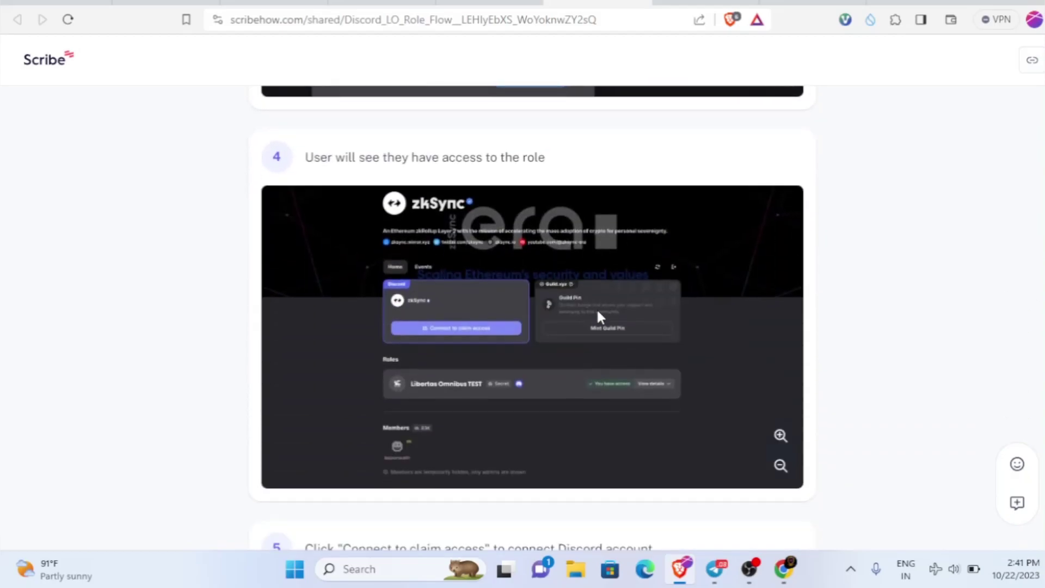
{"action": "scroll", "coordinate": [491, 311], "scroll_direction": "down", "scroll_amount": 5}
{"action": "scroll", "coordinate": [436, 297], "scroll_direction": "up", "scroll_amount": 4}
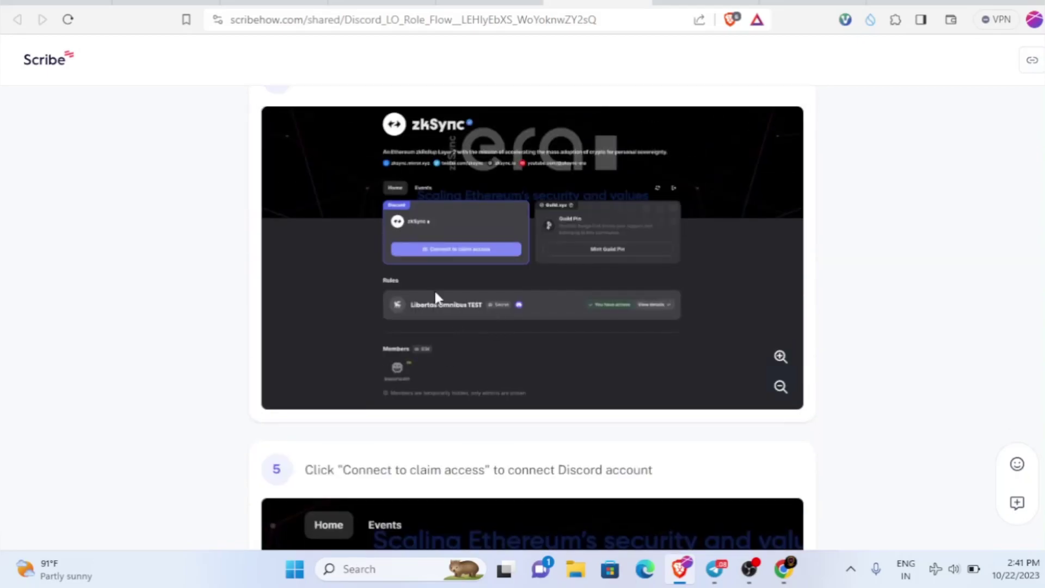
{"action": "scroll", "coordinate": [436, 278], "scroll_direction": "down", "scroll_amount": 5}
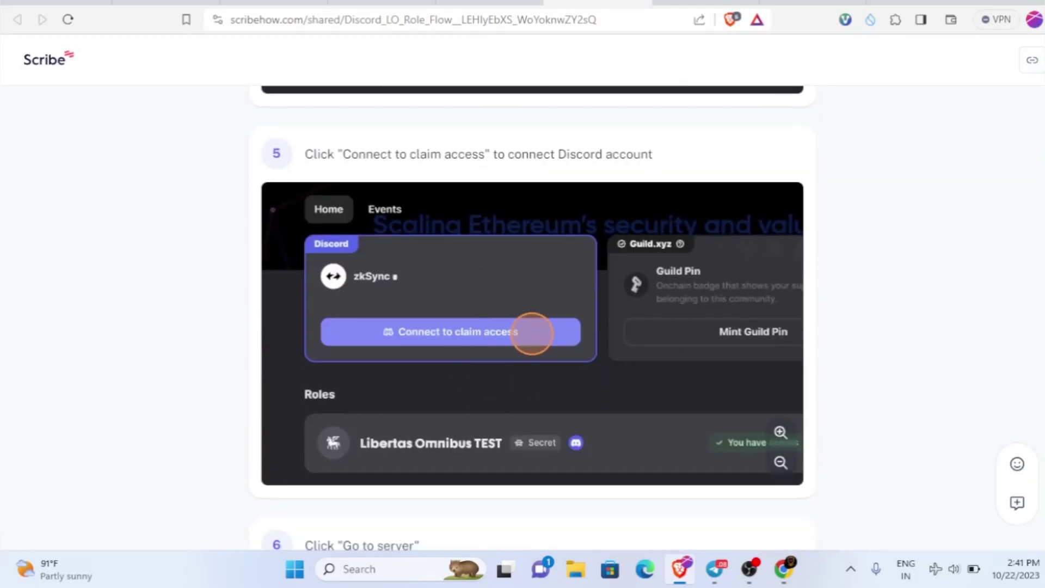
Step: Glance at the Zonic collection and zkSync guild tabs, then continue the Discord role guide
{"action": "key", "text": "ctrl+Tab"}
{"action": "scroll", "coordinate": [544, 386], "scroll_direction": "down", "scroll_amount": 5}
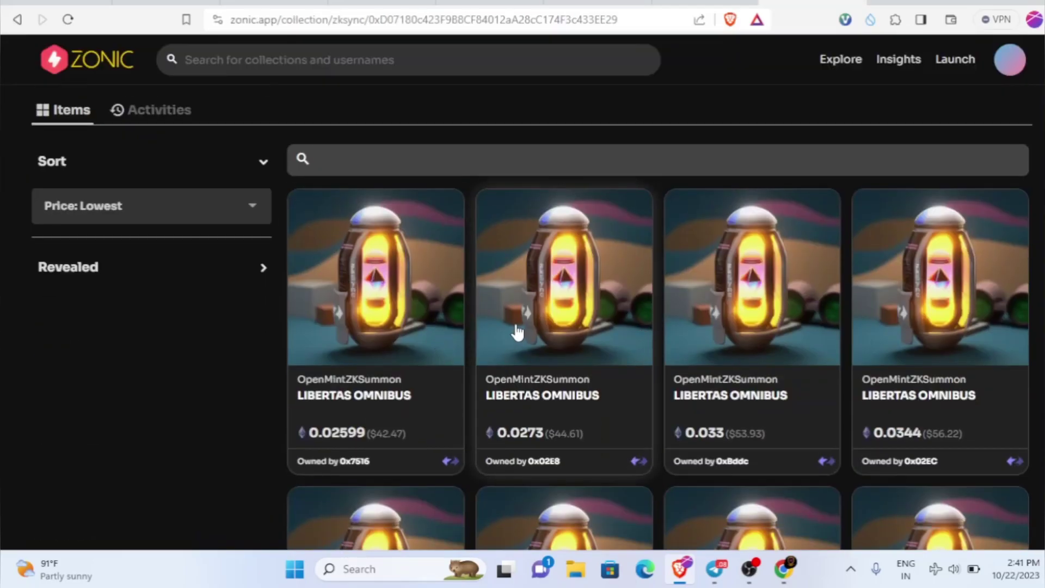
{"action": "key", "text": "ctrl+shift+Tab"}
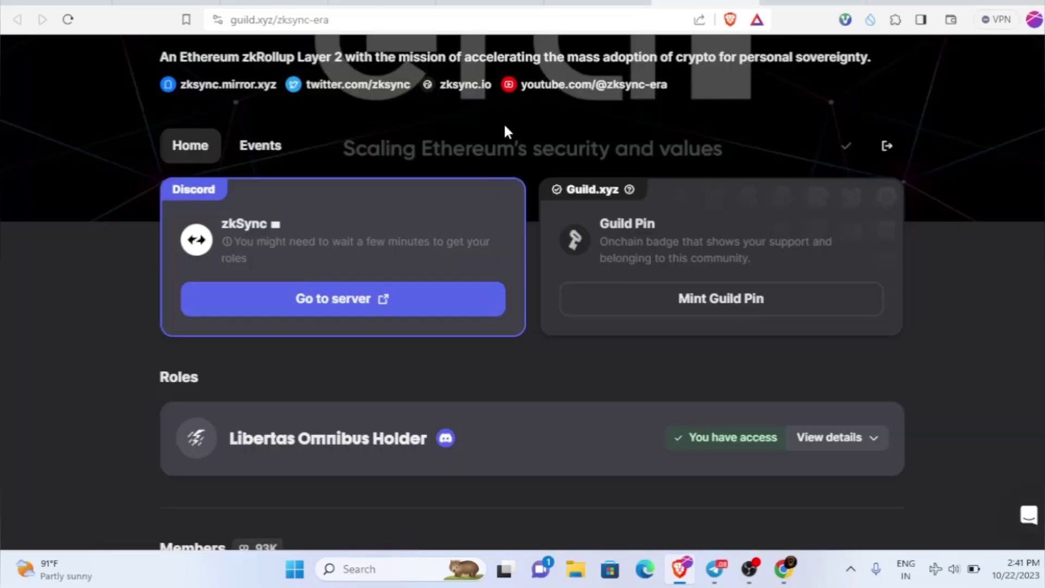
{"action": "key", "text": "ctrl+shift+Tab"}
{"action": "scroll", "coordinate": [523, 431], "scroll_direction": "down", "scroll_amount": 4}
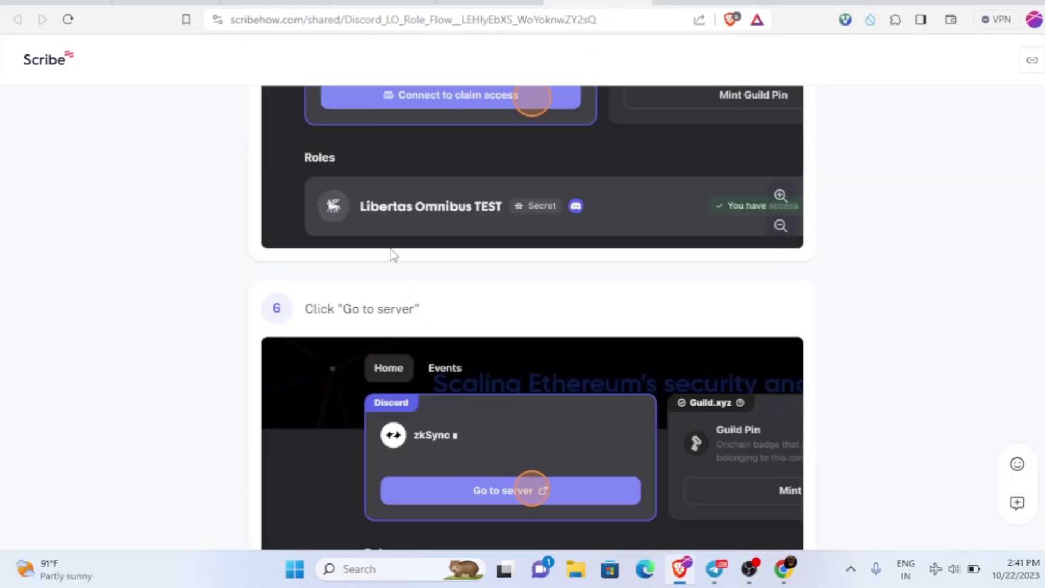
{"action": "scroll", "coordinate": [395, 253], "scroll_direction": "up", "scroll_amount": 3}
{"action": "scroll", "coordinate": [489, 267], "scroll_direction": "down", "scroll_amount": 7}
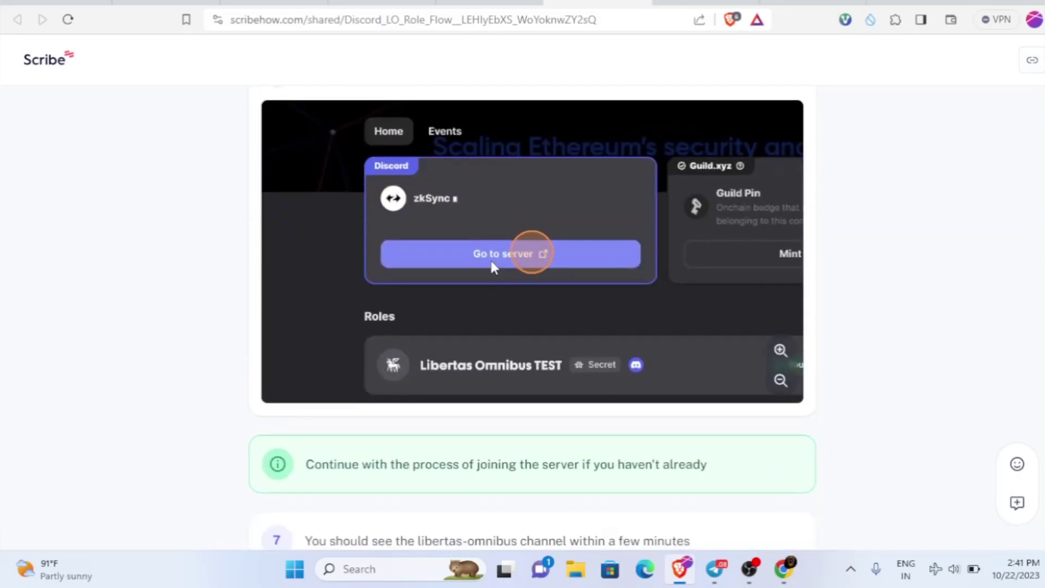
Step: Read the guide's steps 7–8 about the libertas-omnibus channel appearing
{"action": "scroll", "coordinate": [537, 281], "scroll_direction": "down", "scroll_amount": 7}
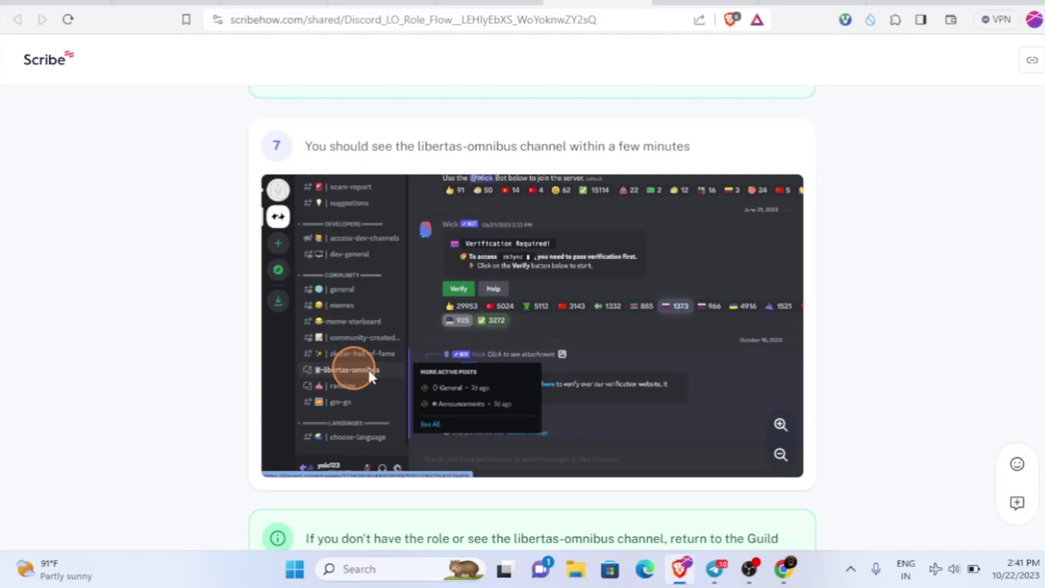
{"action": "scroll", "coordinate": [338, 374], "scroll_direction": "down", "scroll_amount": 3}
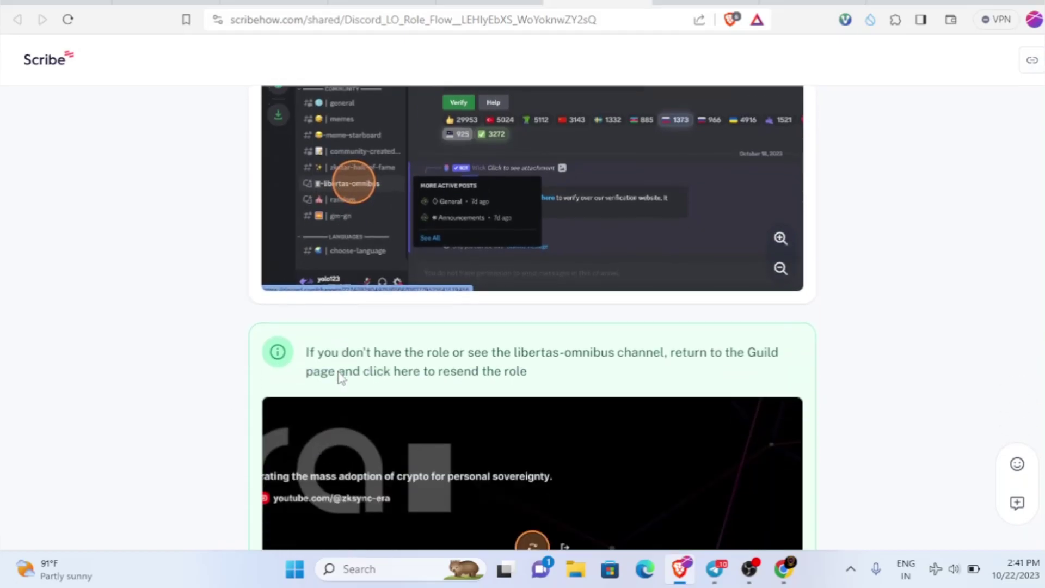
{"action": "scroll", "coordinate": [338, 368], "scroll_direction": "up", "scroll_amount": 2}
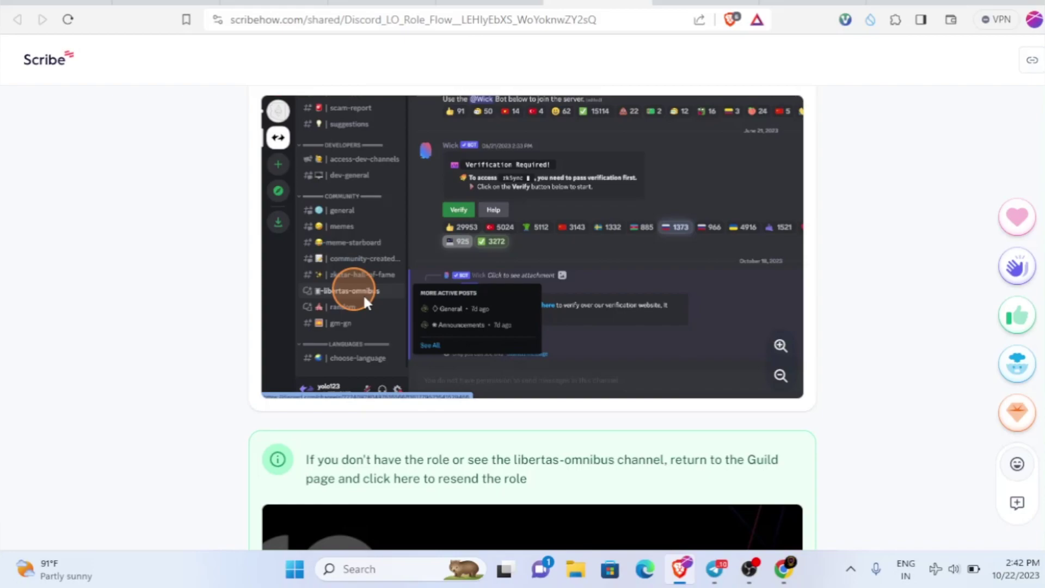
{"action": "scroll", "coordinate": [328, 328], "scroll_direction": "down", "scroll_amount": 3}
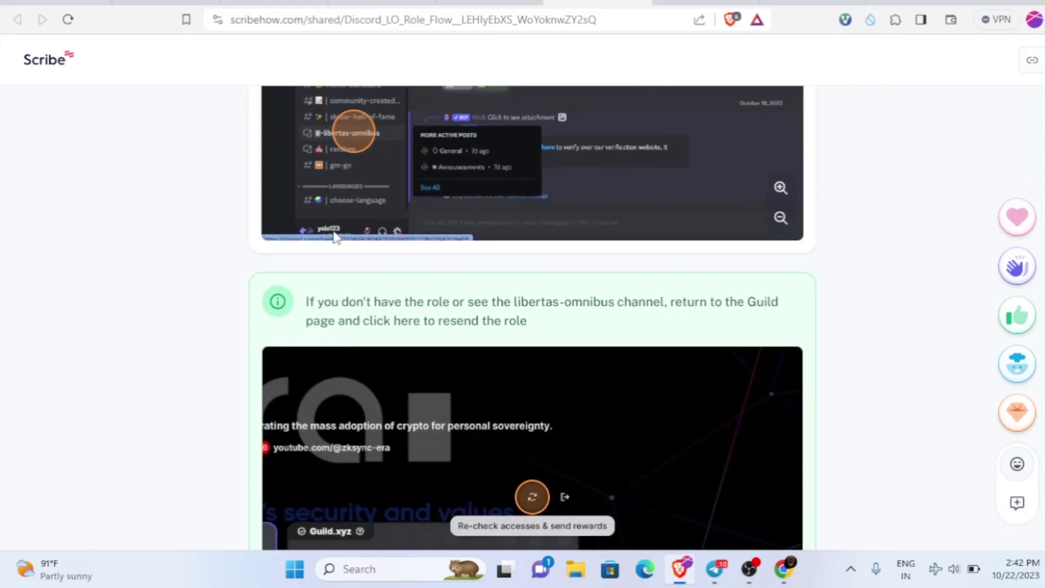
{"action": "scroll", "coordinate": [335, 228], "scroll_direction": "up", "scroll_amount": 1}
{"action": "scroll", "coordinate": [498, 377], "scroll_direction": "up", "scroll_amount": 3}
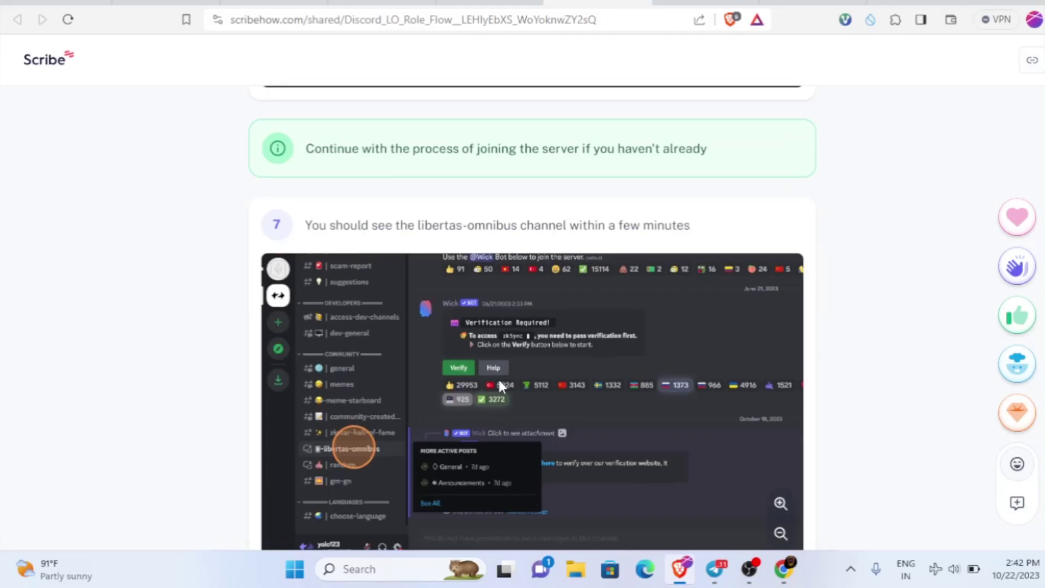
{"action": "scroll", "coordinate": [469, 398], "scroll_direction": "down", "scroll_amount": 4}
{"action": "scroll", "coordinate": [452, 412], "scroll_direction": "down", "scroll_amount": 4}
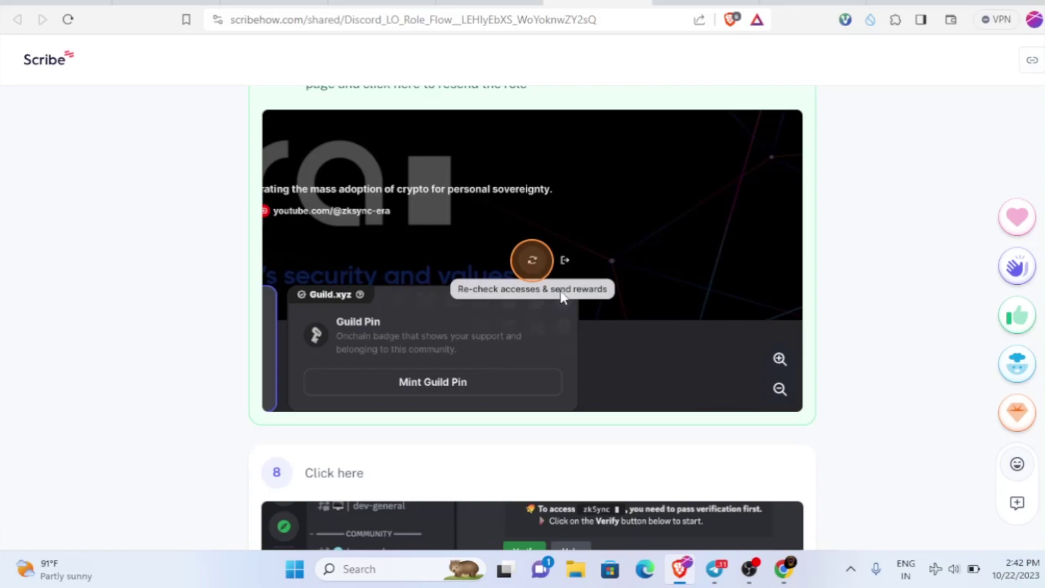
Step: Read step 9 on Announcements and General access and the tip for resending the role via Guild
{"action": "scroll", "coordinate": [562, 311], "scroll_direction": "down", "scroll_amount": 4}
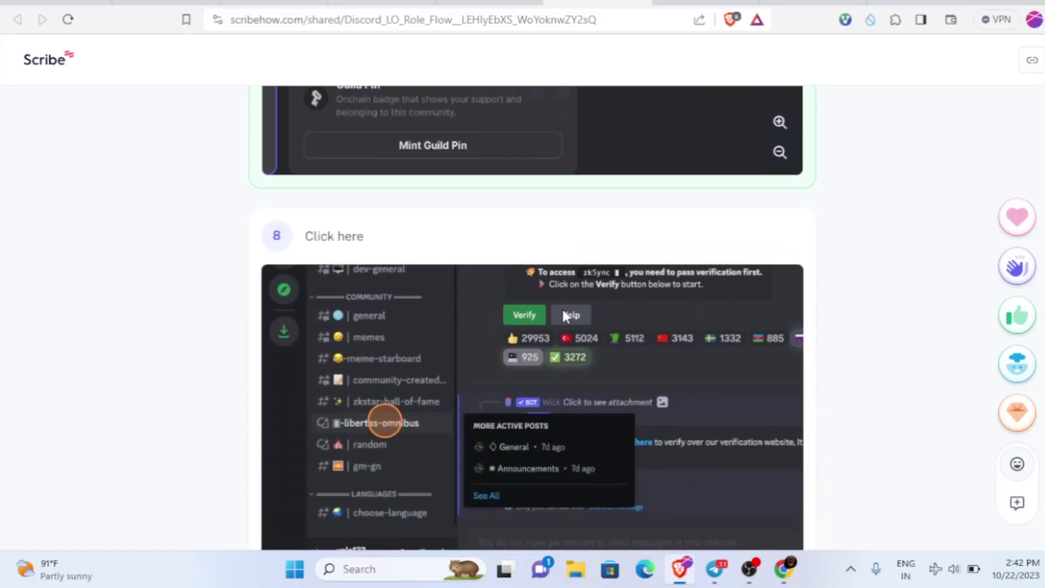
{"action": "scroll", "coordinate": [544, 313], "scroll_direction": "up", "scroll_amount": 4}
{"action": "scroll", "coordinate": [444, 310], "scroll_direction": "down", "scroll_amount": 3}
{"action": "scroll", "coordinate": [444, 315], "scroll_direction": "down", "scroll_amount": 1}
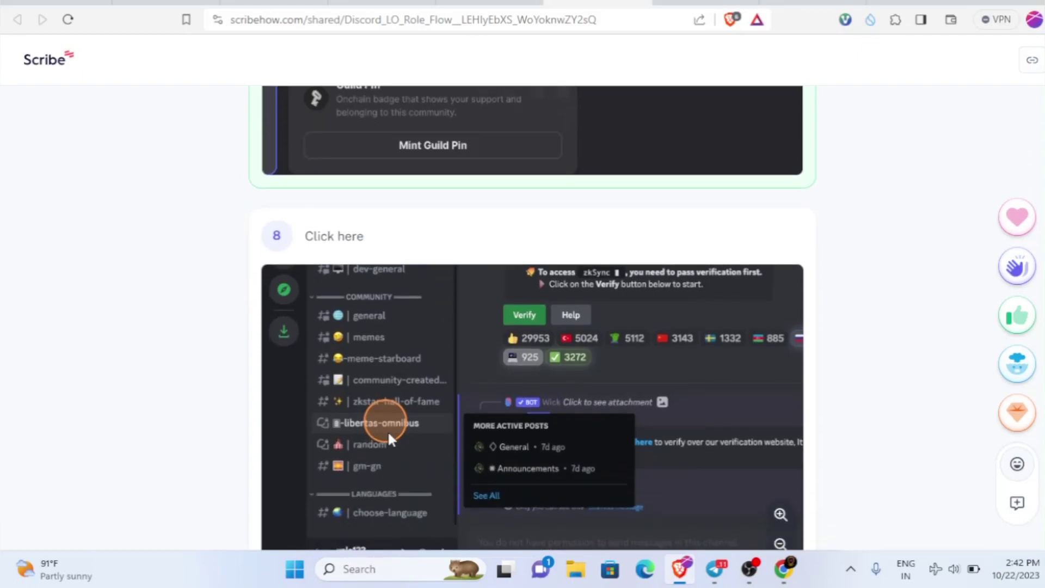
{"action": "scroll", "coordinate": [387, 430], "scroll_direction": "down", "scroll_amount": 3}
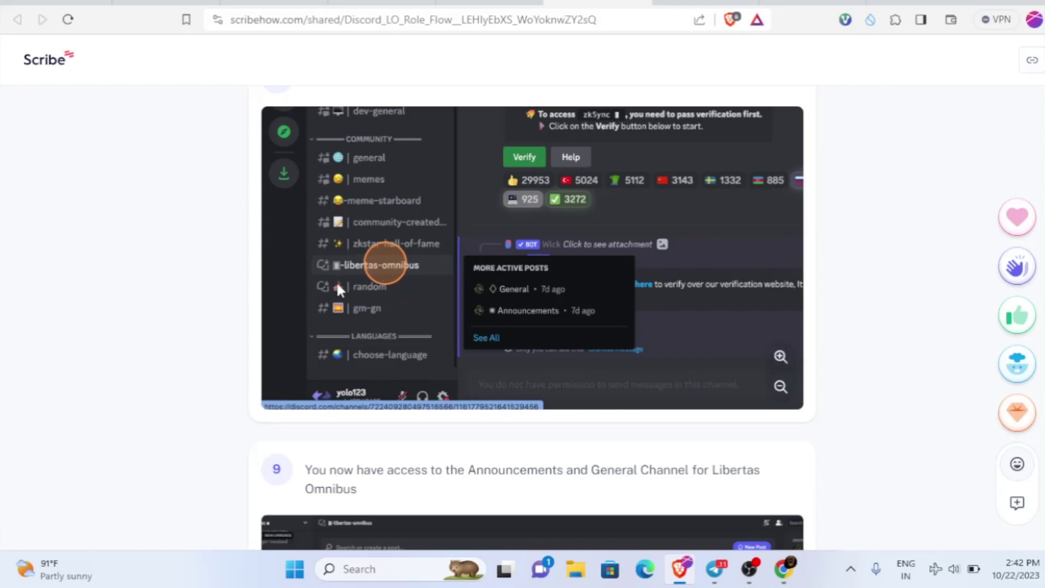
{"action": "scroll", "coordinate": [478, 210], "scroll_direction": "down", "scroll_amount": 6}
{"action": "scroll", "coordinate": [479, 208], "scroll_direction": "up", "scroll_amount": 3}
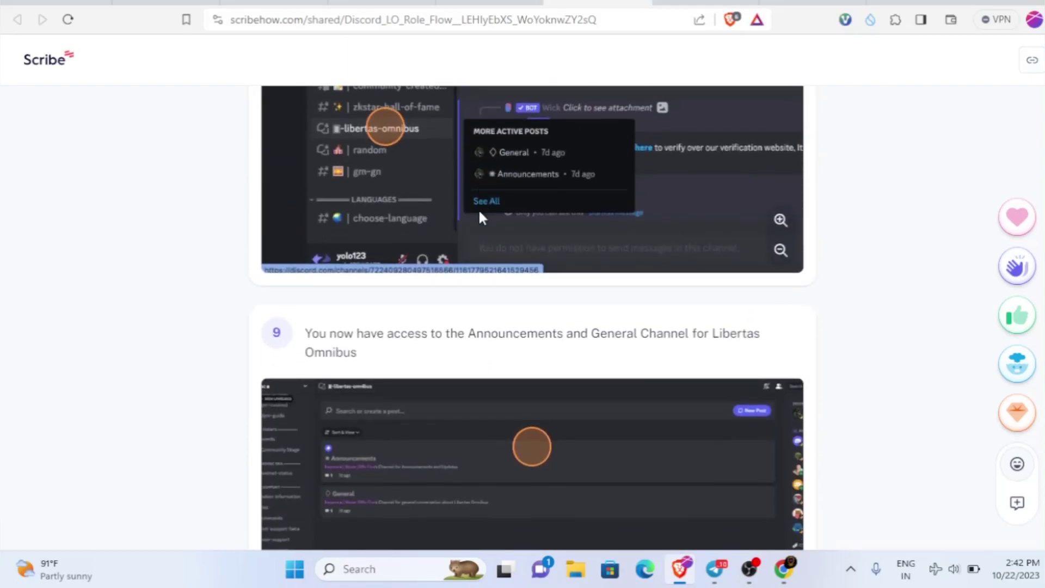
{"action": "scroll", "coordinate": [462, 201], "scroll_direction": "down", "scroll_amount": 4}
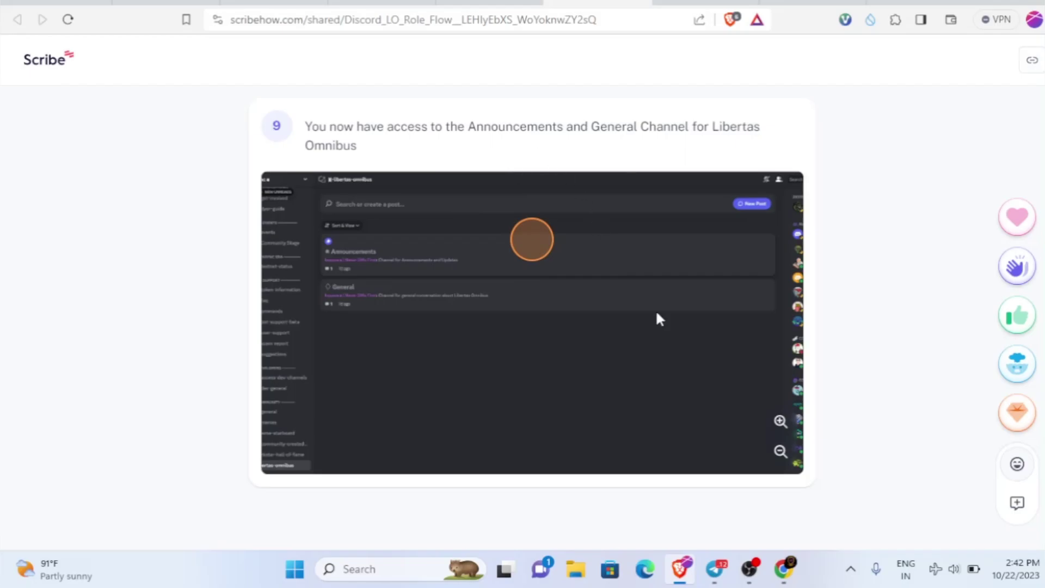
{"action": "scroll", "coordinate": [658, 307], "scroll_direction": "up", "scroll_amount": 10}
{"action": "scroll", "coordinate": [488, 404], "scroll_direction": "down", "scroll_amount": 3}
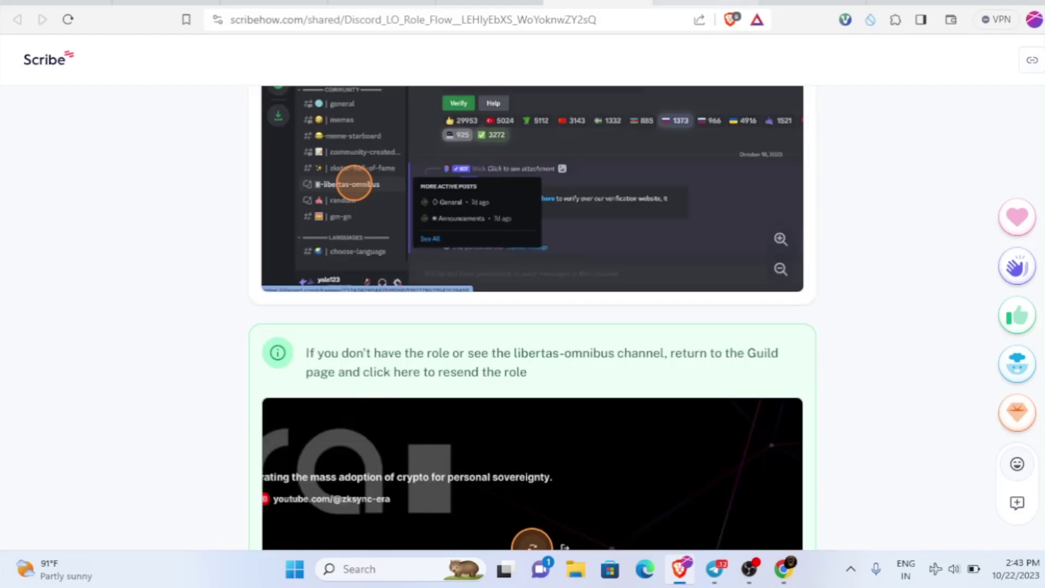
Step: Expand and collapse the Libertas Omnibus Holder role on zkSync's guild page to confirm access
{"action": "left_click", "coordinate": [732, 2]}
{"action": "scroll", "coordinate": [612, 435], "scroll_direction": "down", "scroll_amount": 4}
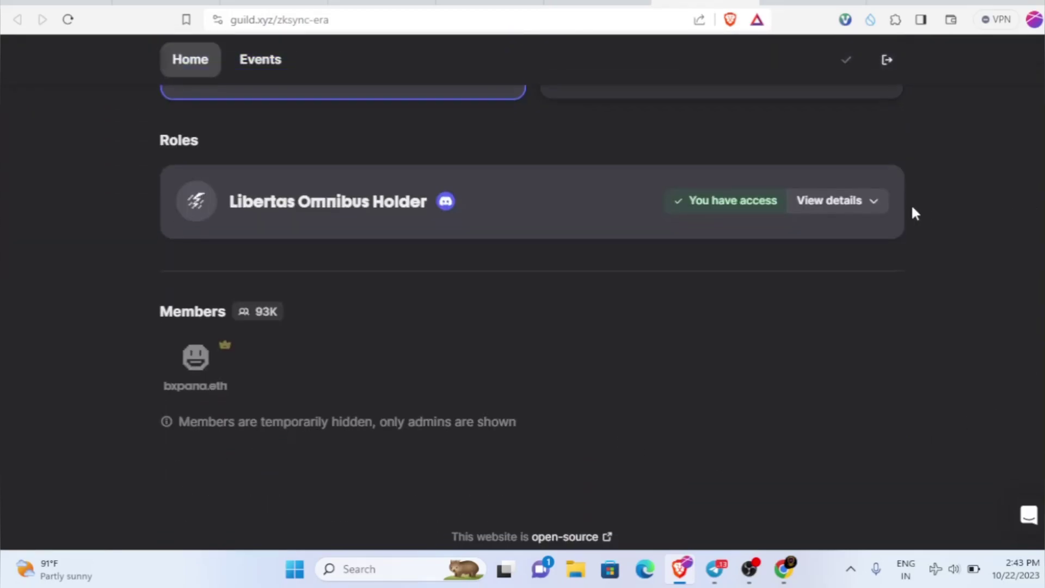
{"action": "left_click", "coordinate": [832, 203]}
{"action": "left_click", "coordinate": [875, 196]}
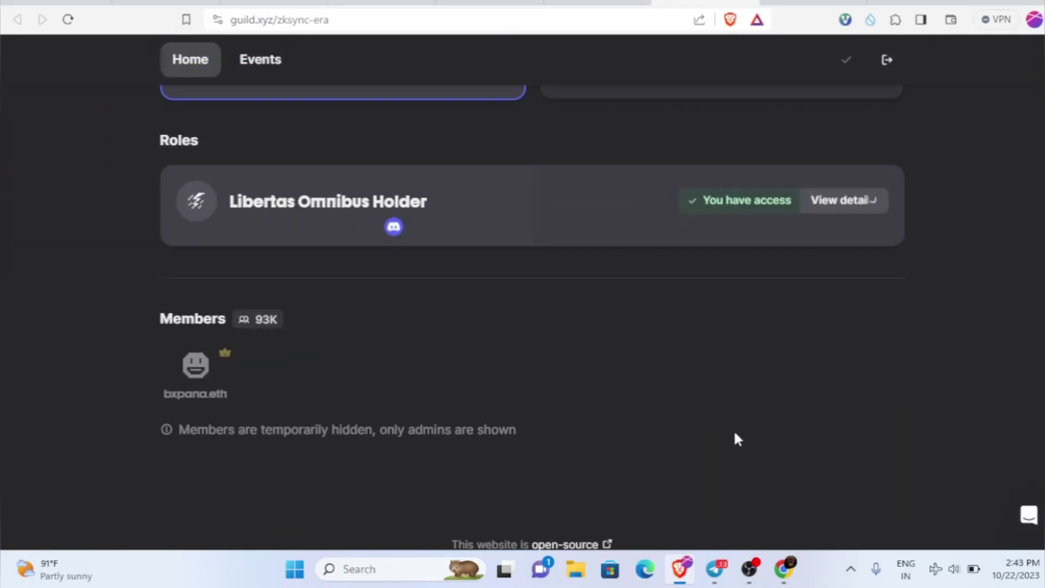
{"action": "scroll", "coordinate": [735, 435], "scroll_direction": "up", "scroll_amount": 1}
{"action": "scroll", "coordinate": [735, 435], "scroll_direction": "up", "scroll_amount": 4}
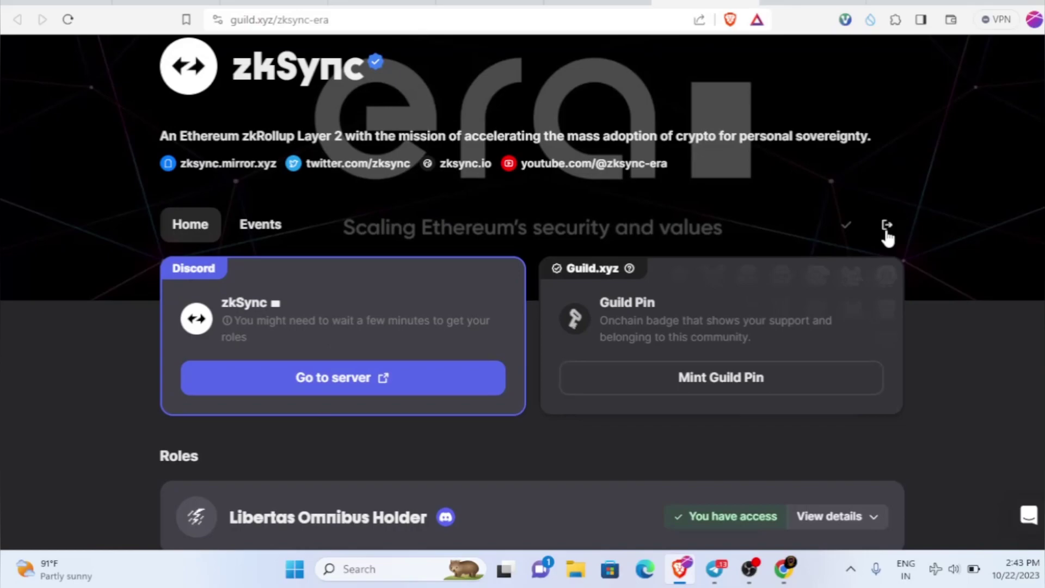